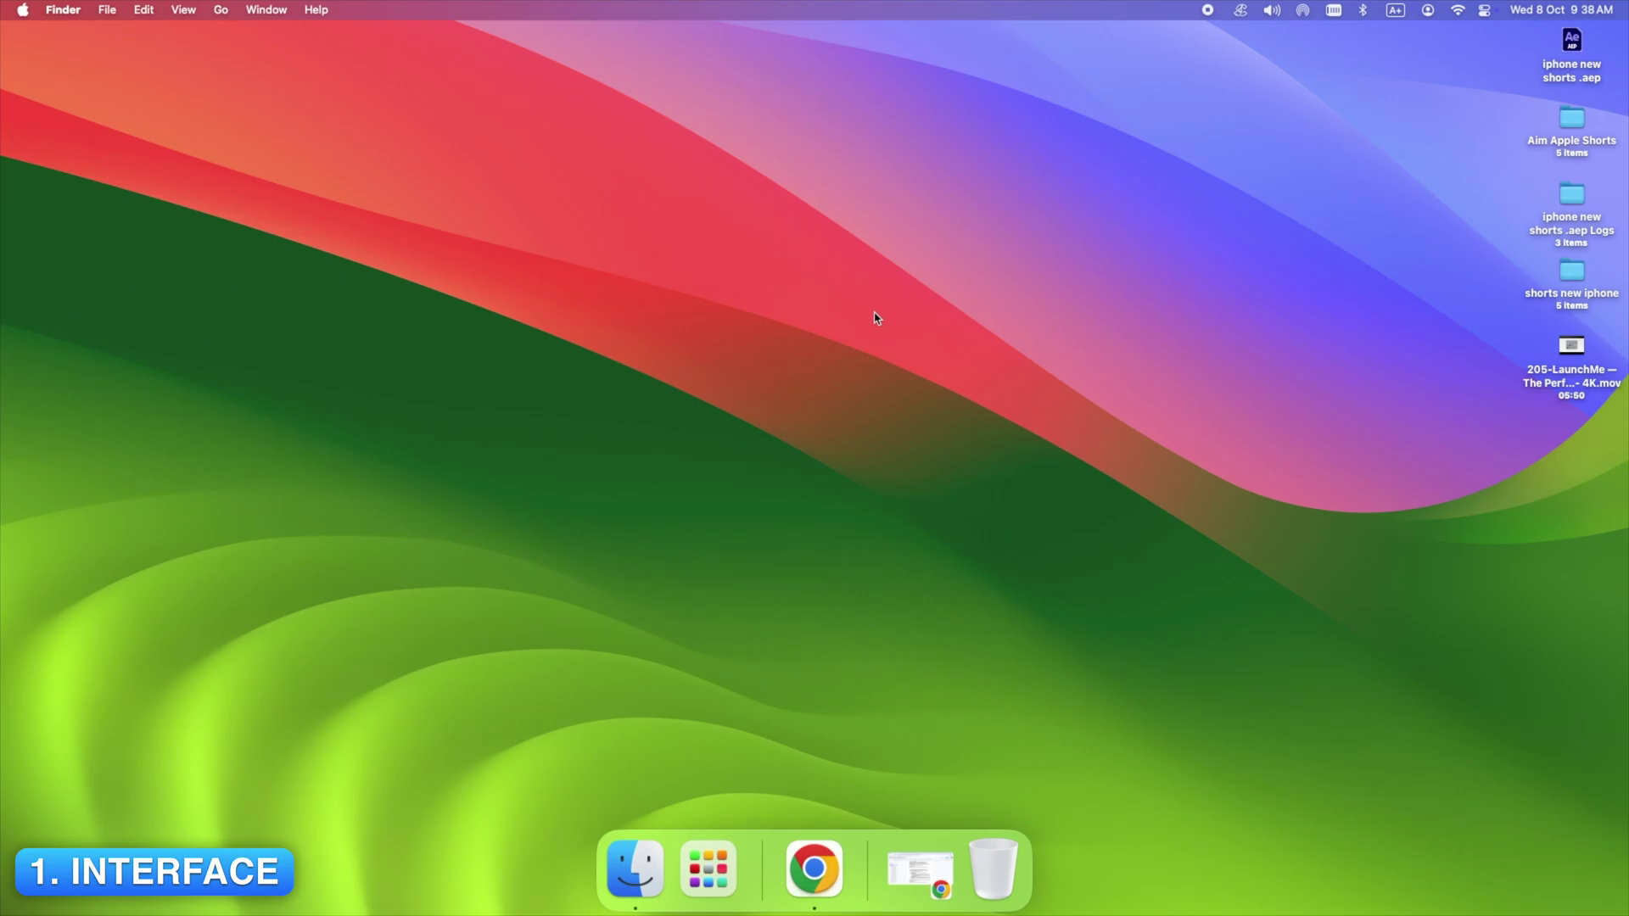
Launch Pages through Spotlight and create an untitled Simple Report document.
{"action": "key", "text": "super+space"}
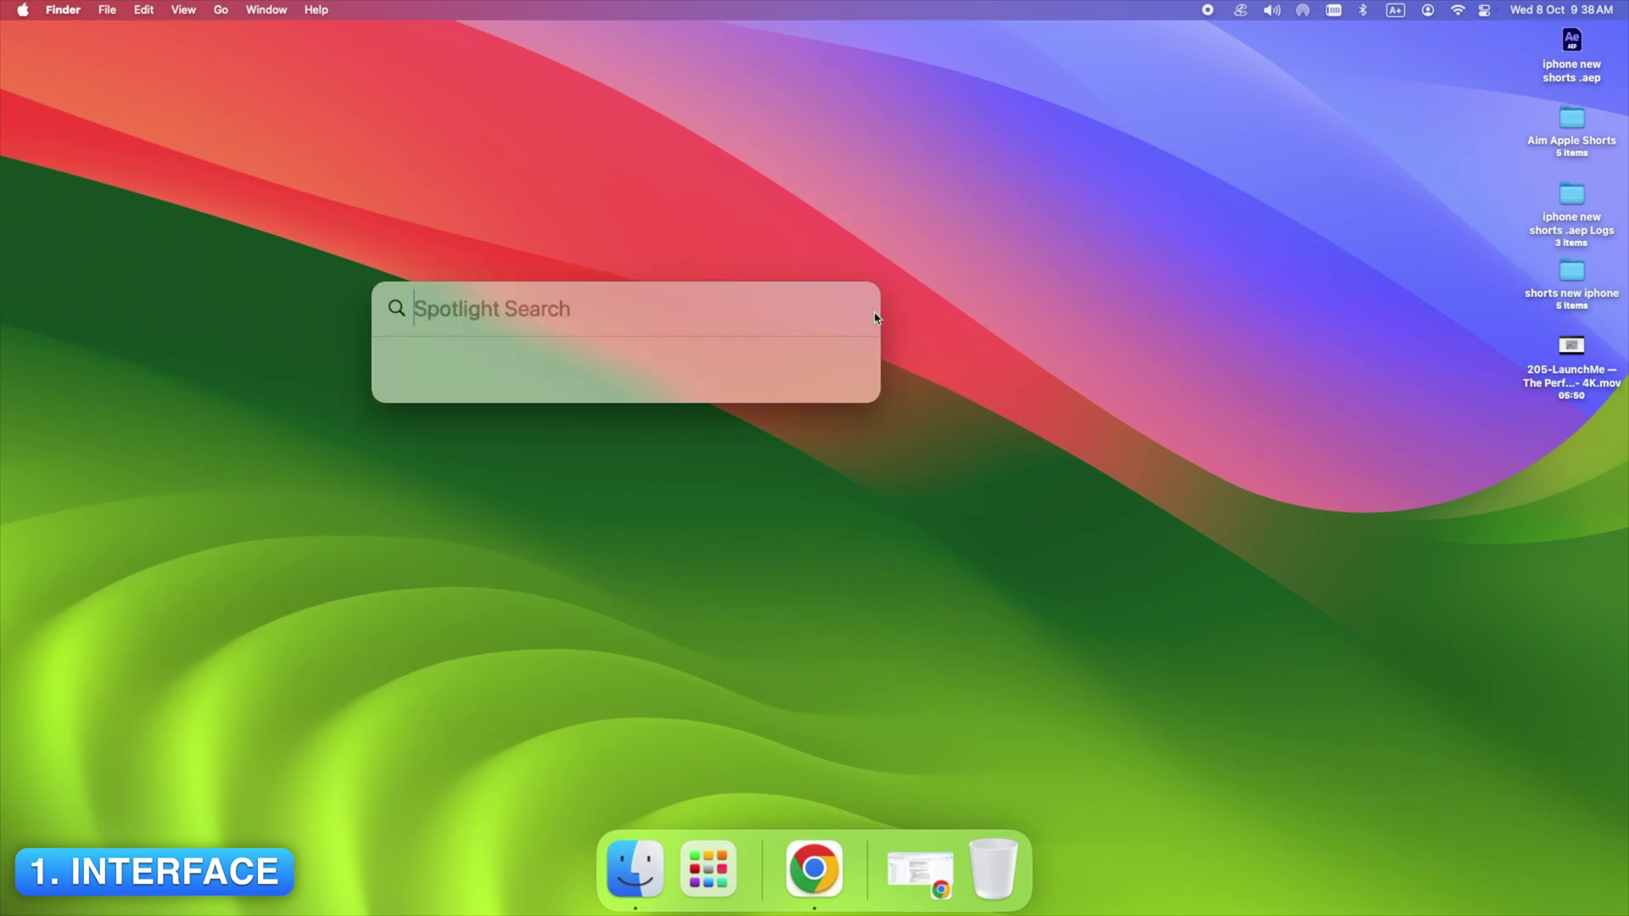
{"action": "type", "text": "pages"}
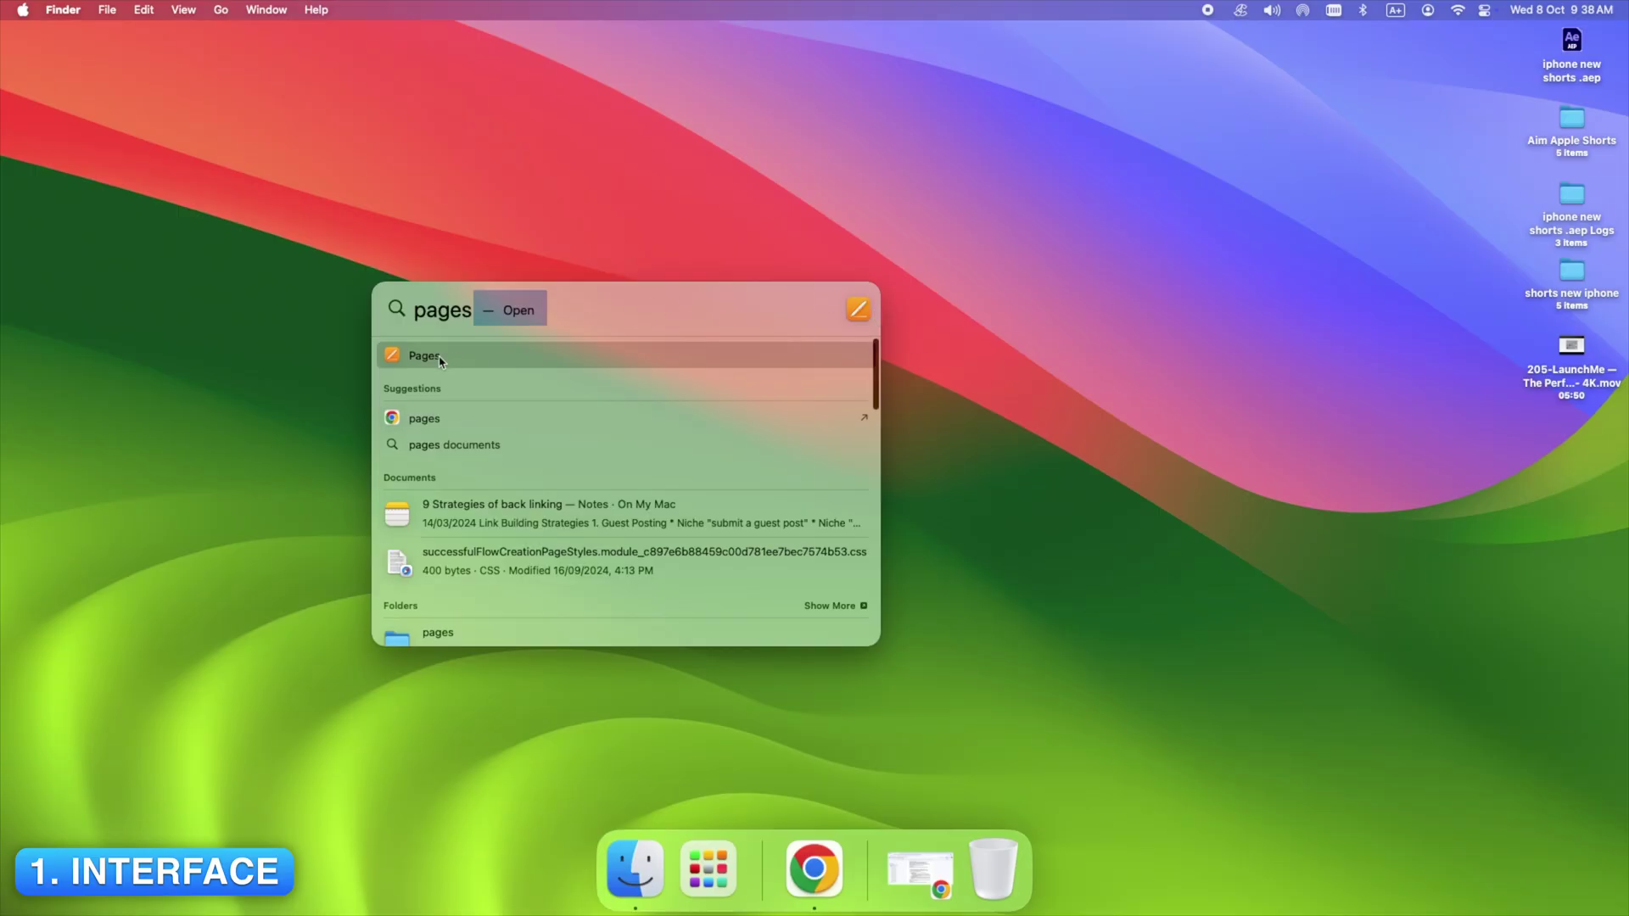
{"action": "key", "text": "Return"}
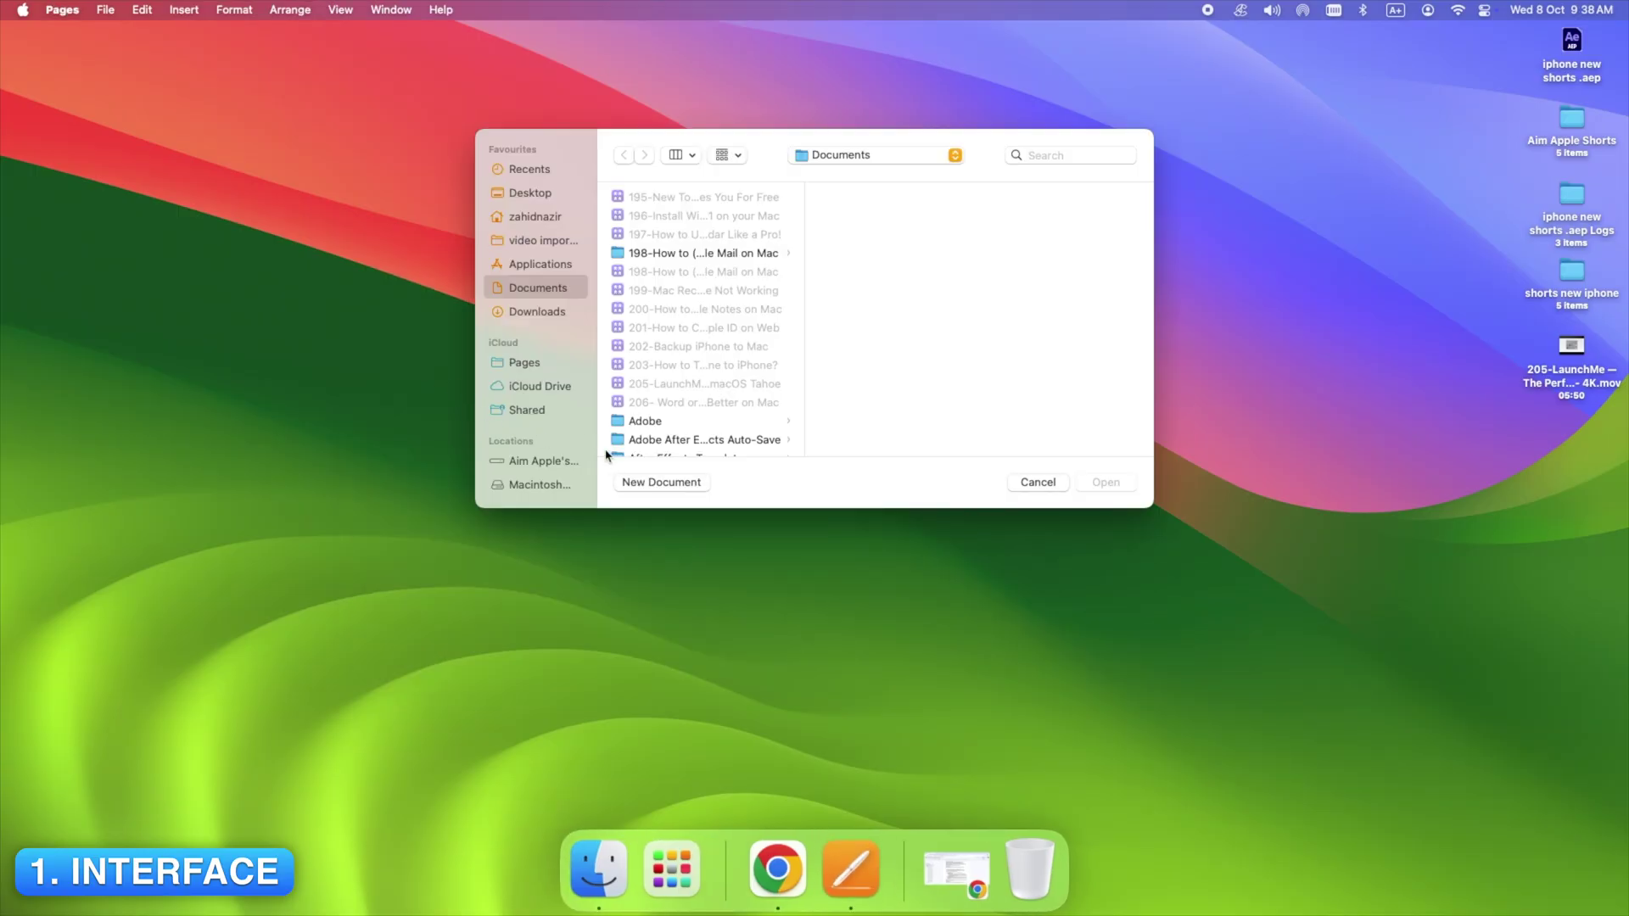
{"action": "left_click", "coordinate": [666, 487]}
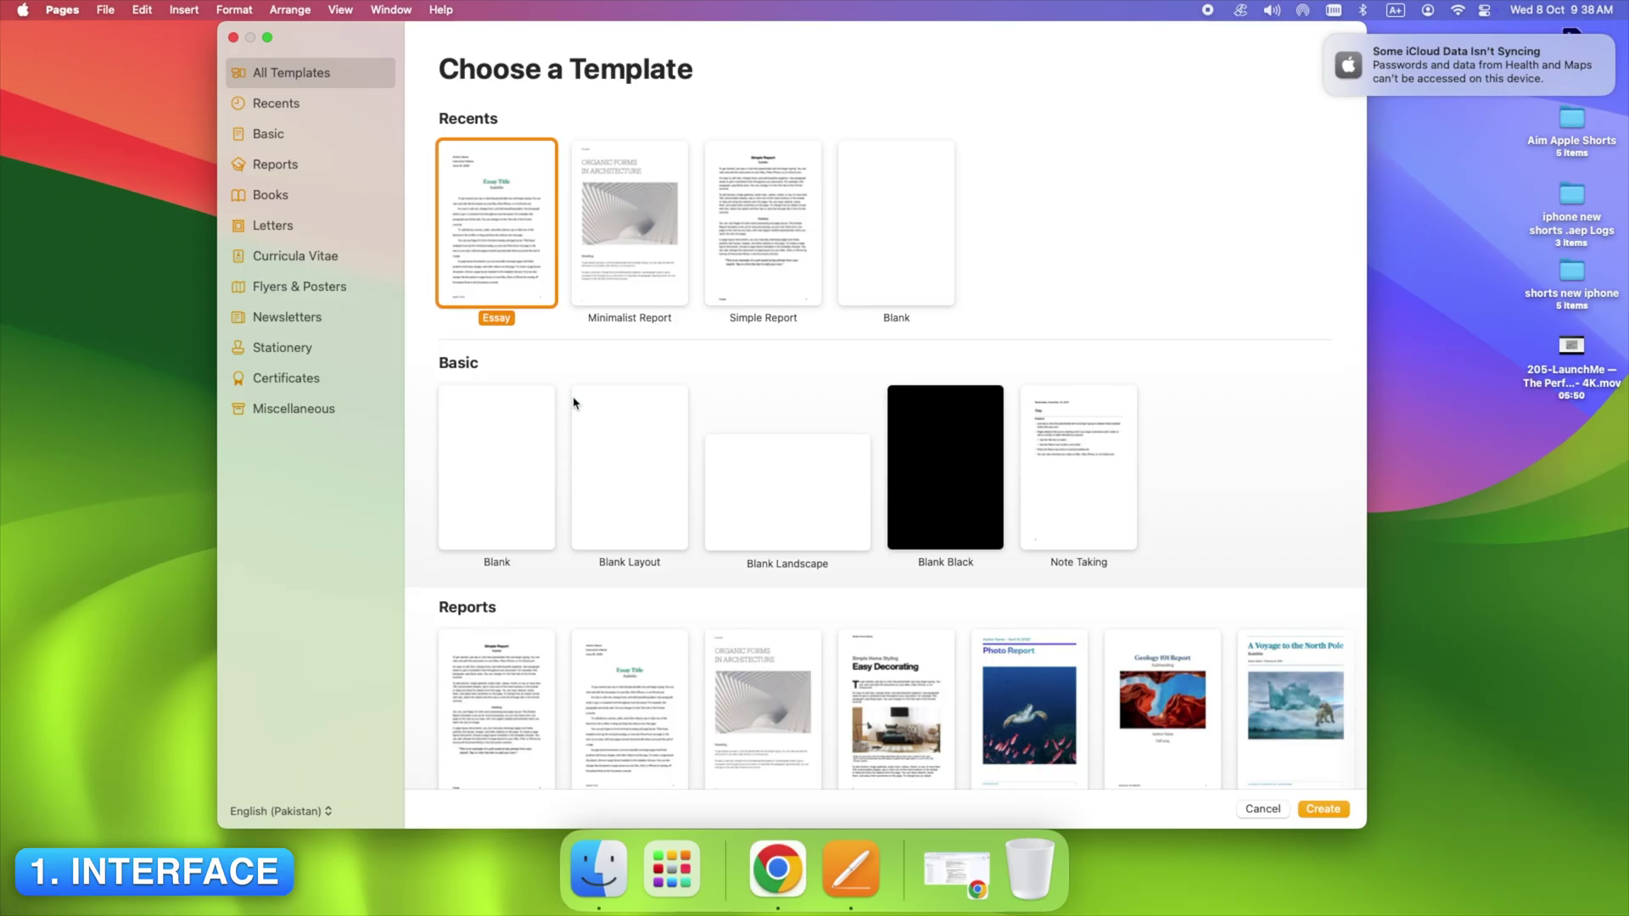
{"action": "key", "text": "Right"}
{"action": "key", "text": "Right"}
{"action": "left_click", "coordinate": [1320, 809]}
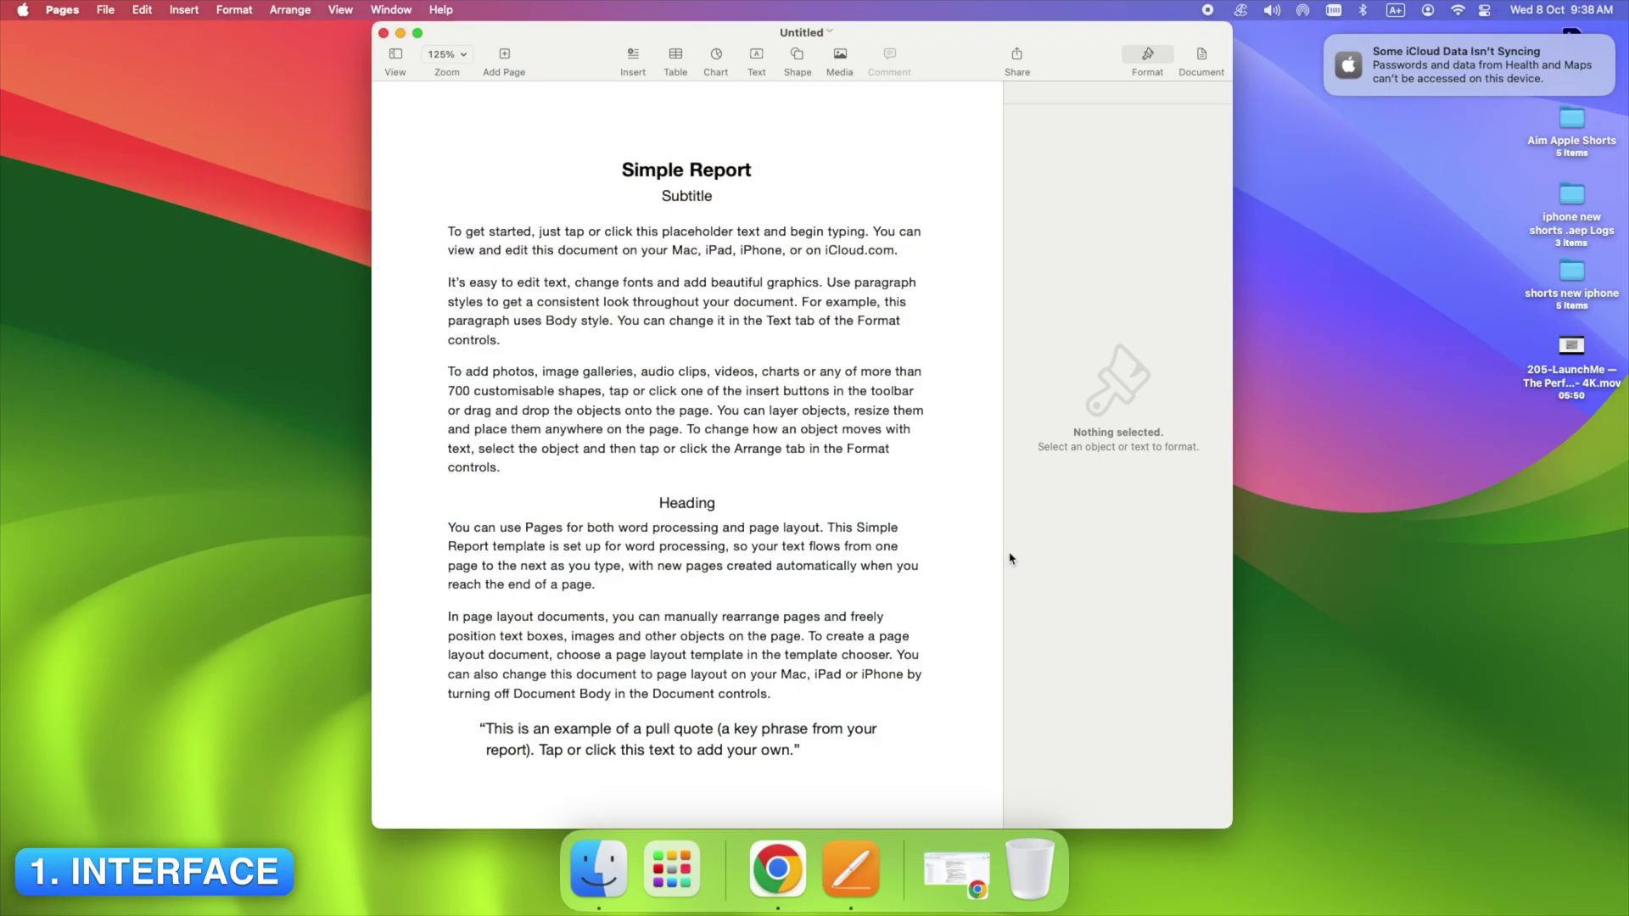
Move the Pages window to the right half and launch Microsoft Word via Spotlight.
{"action": "left_click_drag", "start_coordinate": [586, 40], "coordinate": [980, 38]}
{"action": "key", "text": "super+space"}
{"action": "type", "text": "wo"}
{"action": "key", "text": "Return"}
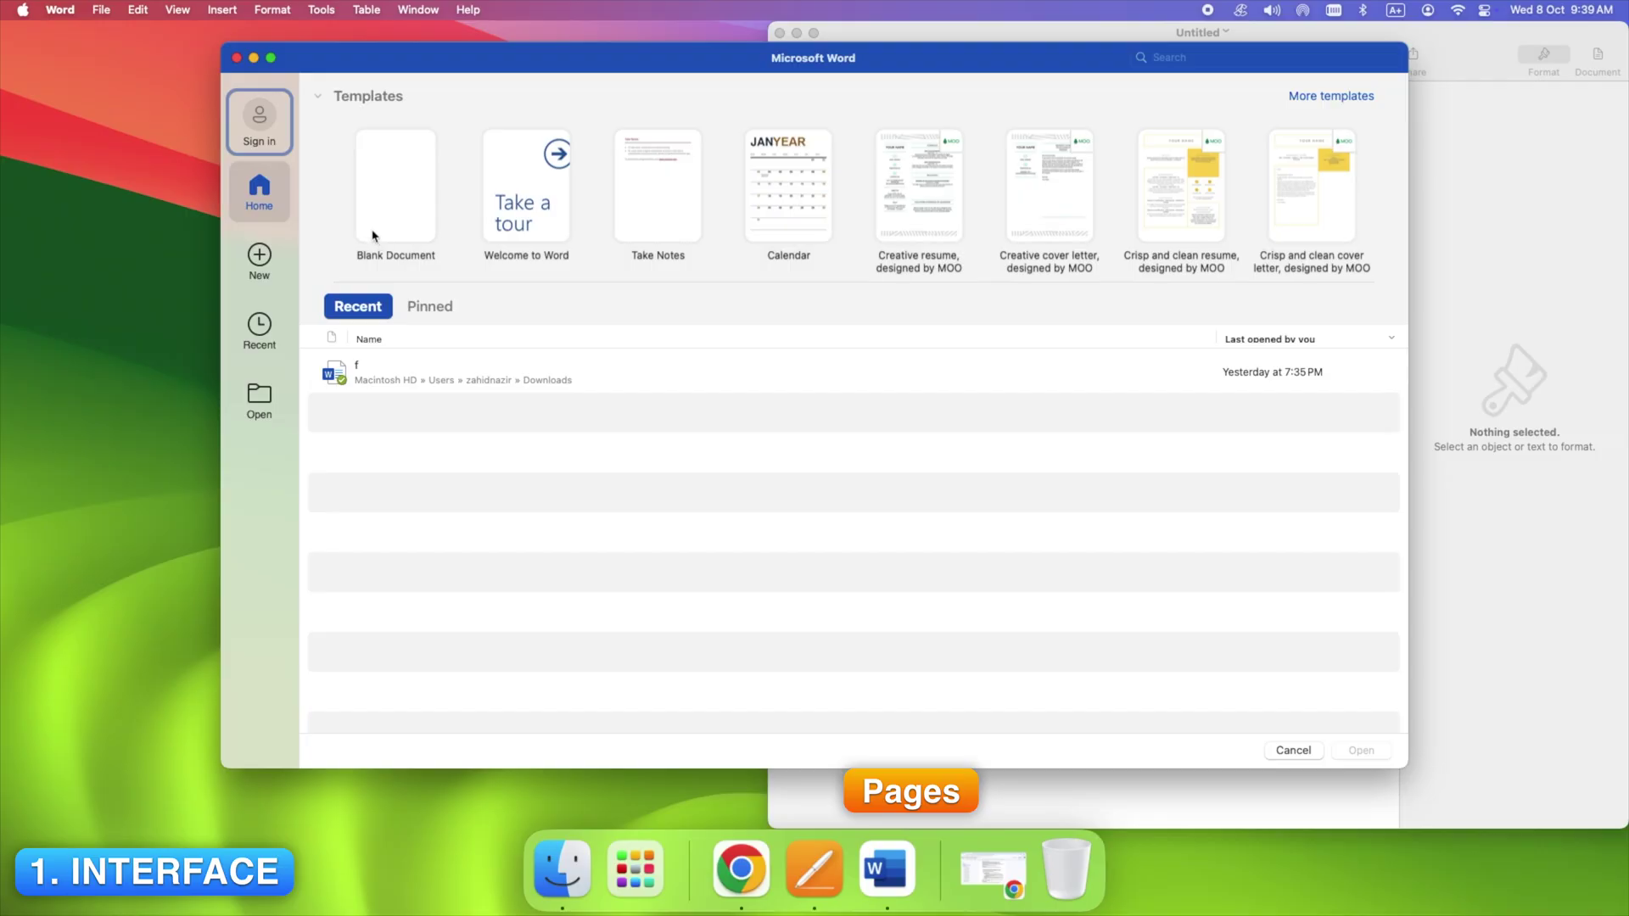
Create a new Word document from the Take Notes template.
{"action": "double_click", "coordinate": [658, 187]}
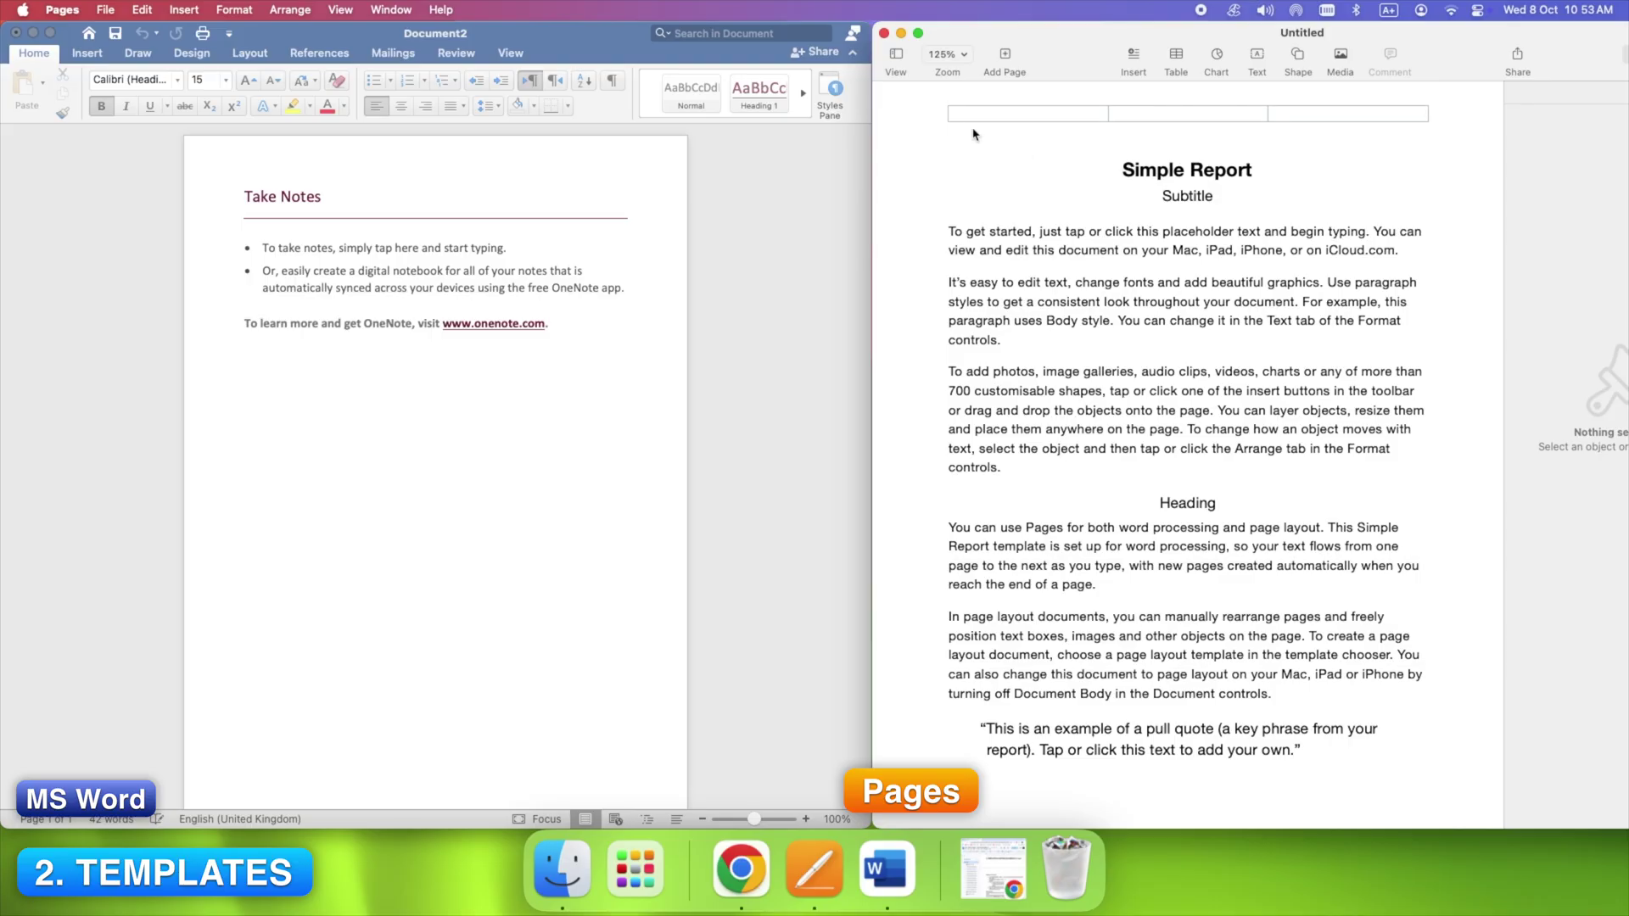
Bring up Pages' Choose a Template gallery from File > New and browse its templates.
{"action": "left_click", "coordinate": [96, 14]}
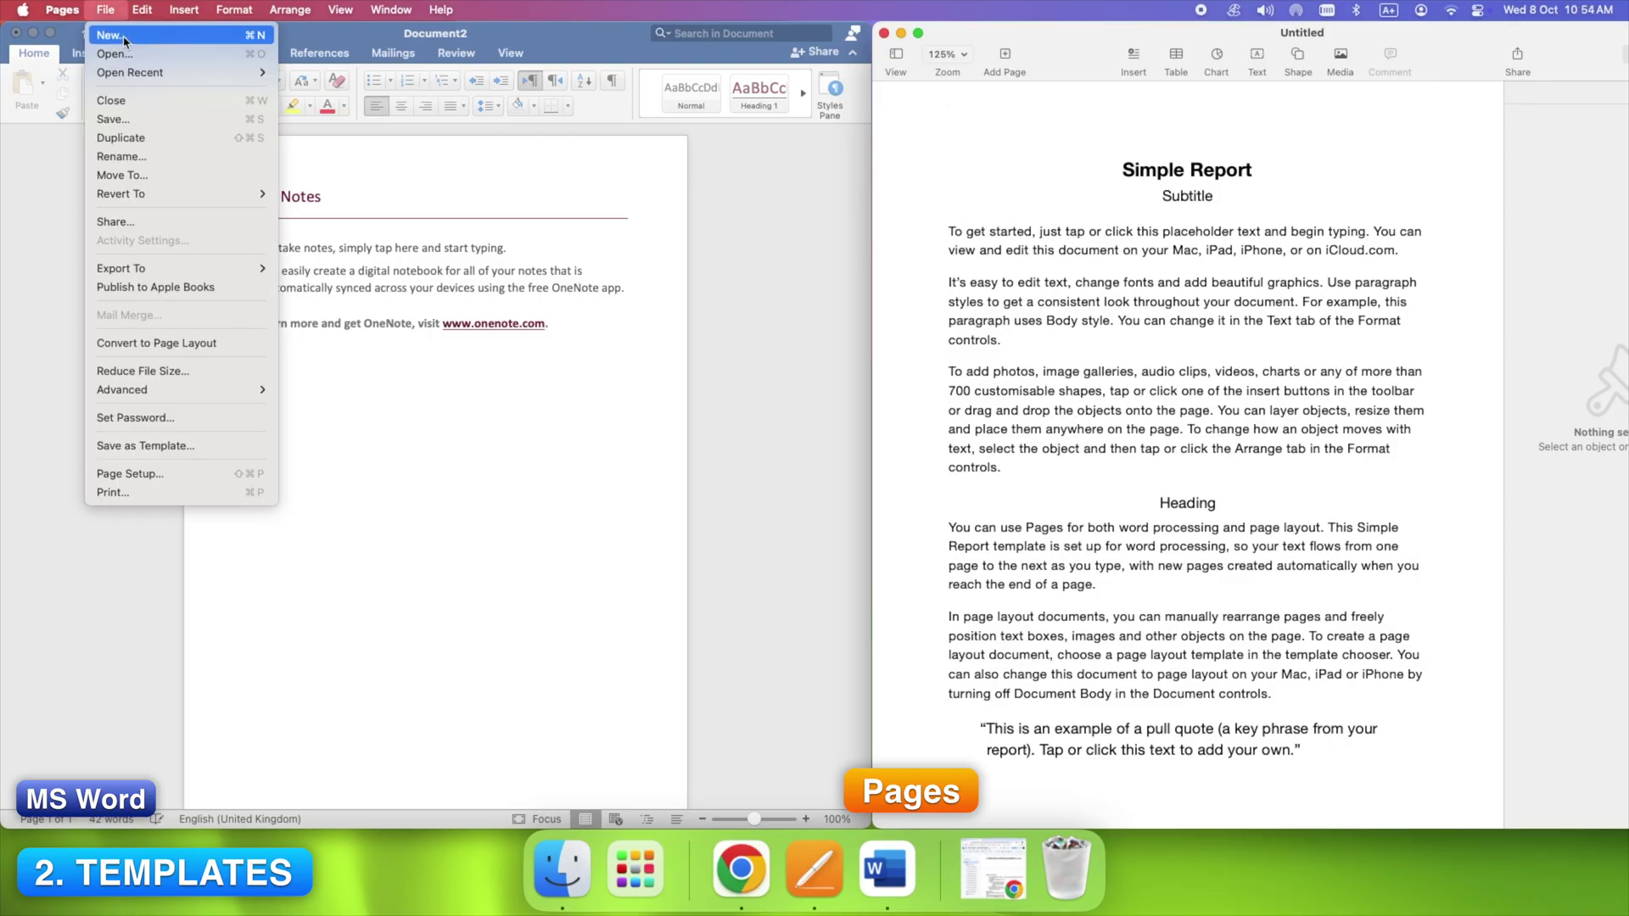
{"action": "left_click", "coordinate": [175, 39]}
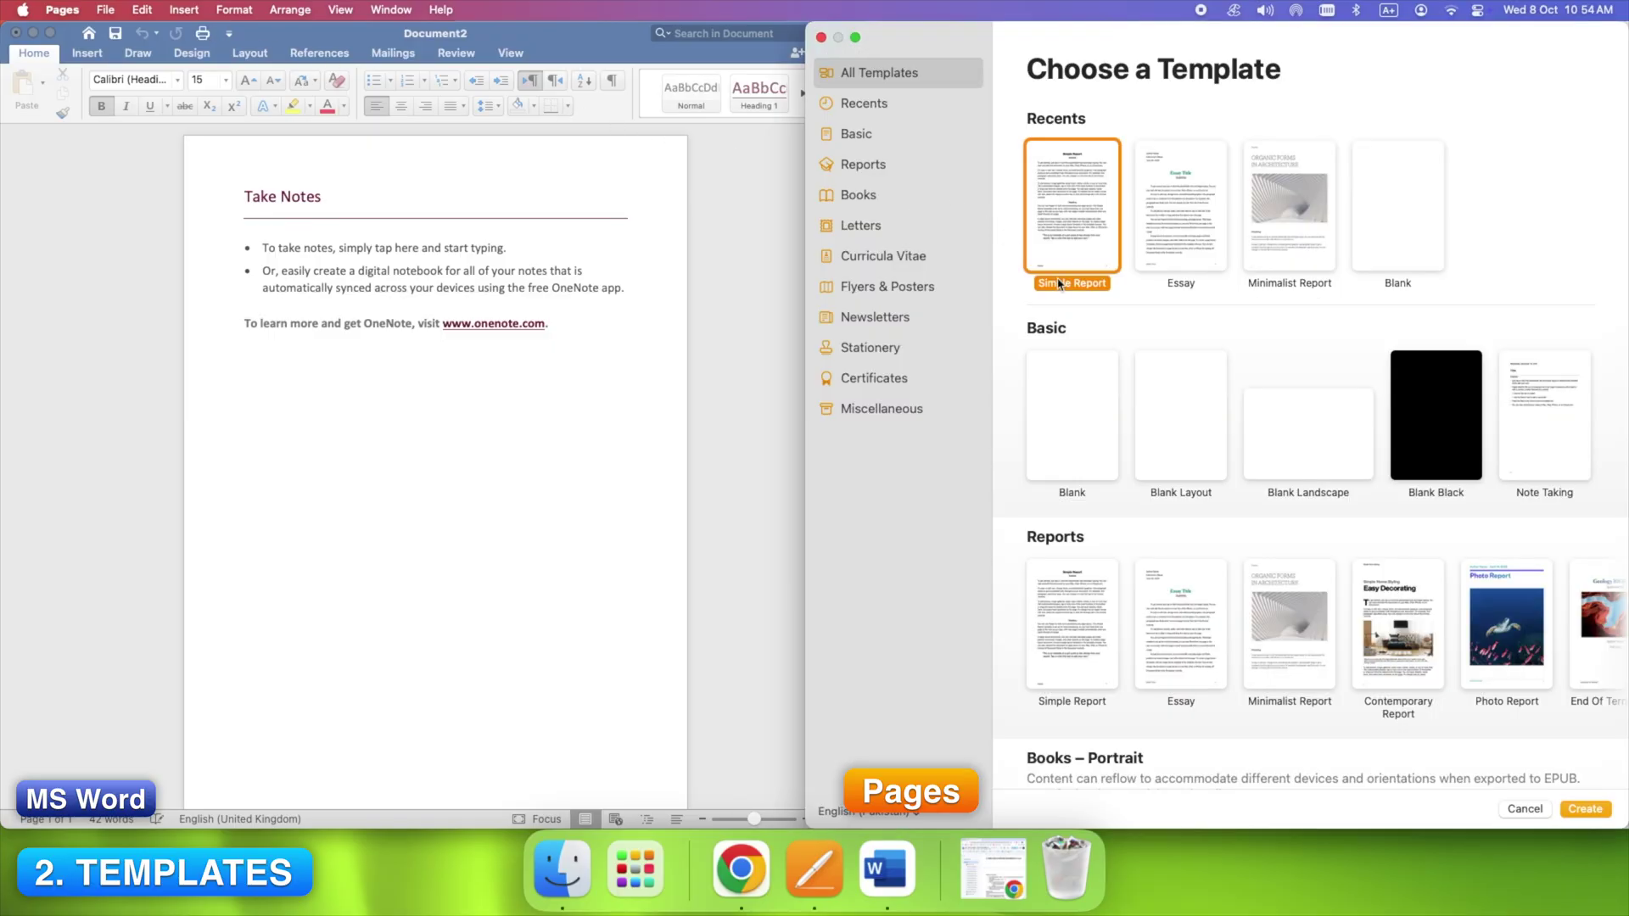
{"action": "scroll", "coordinate": [1120, 399], "scroll_direction": "down", "scroll_amount": 4}
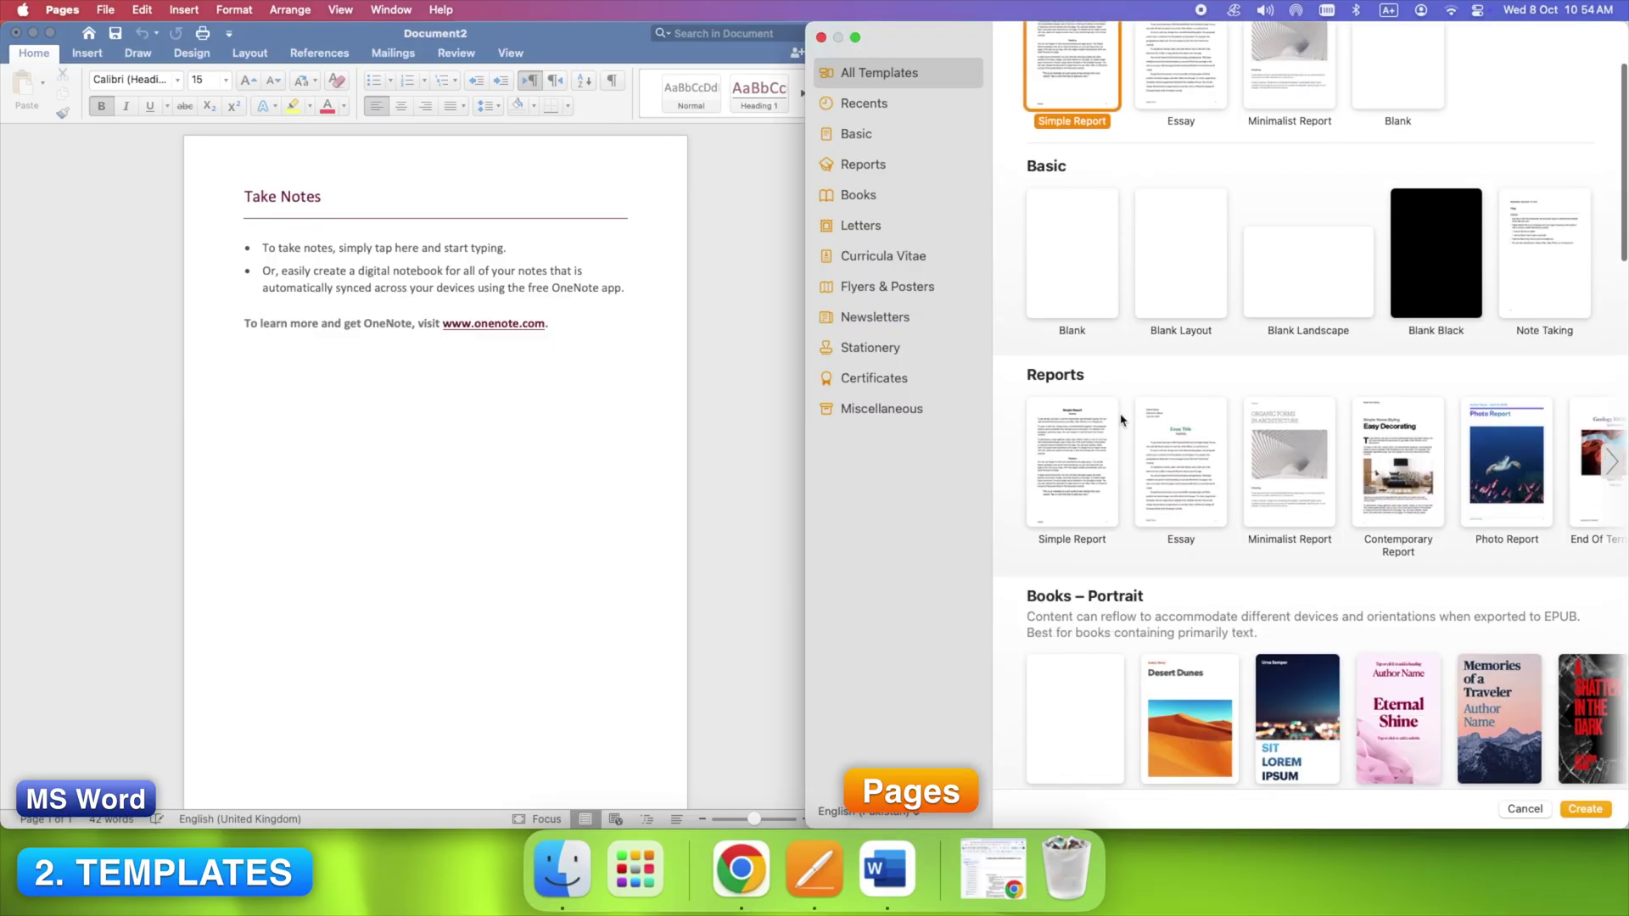
{"action": "scroll", "coordinate": [1113, 409], "scroll_direction": "up", "scroll_amount": 3}
{"action": "scroll", "coordinate": [1112, 410], "scroll_direction": "up", "scroll_amount": 1}
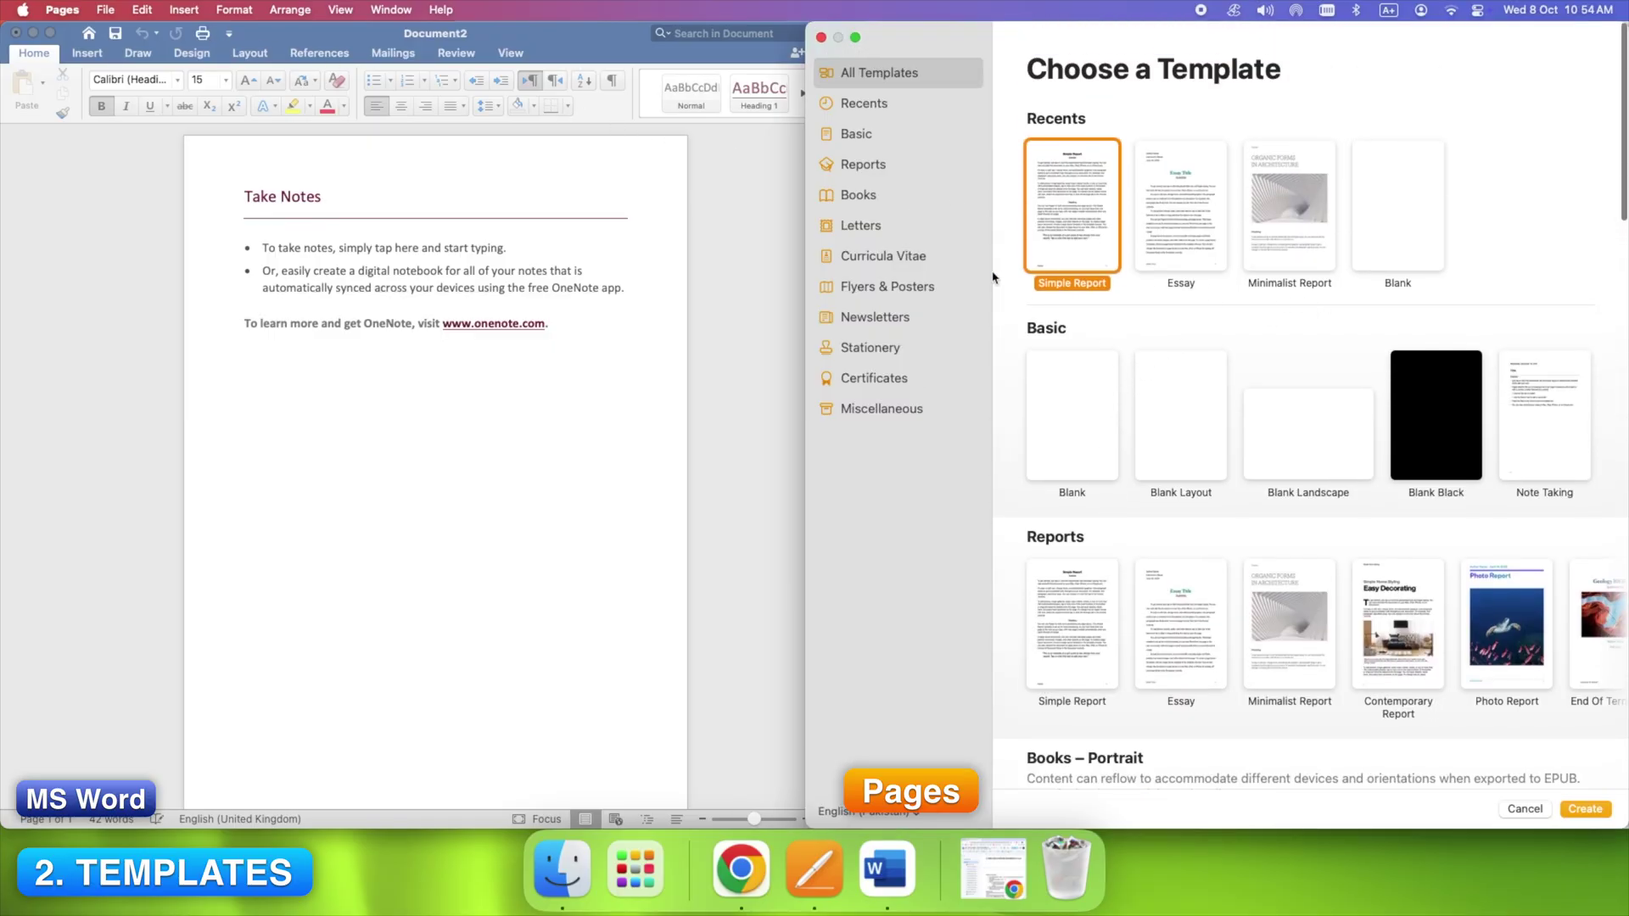
{"action": "scroll", "coordinate": [1103, 462], "scroll_direction": "down", "scroll_amount": 5}
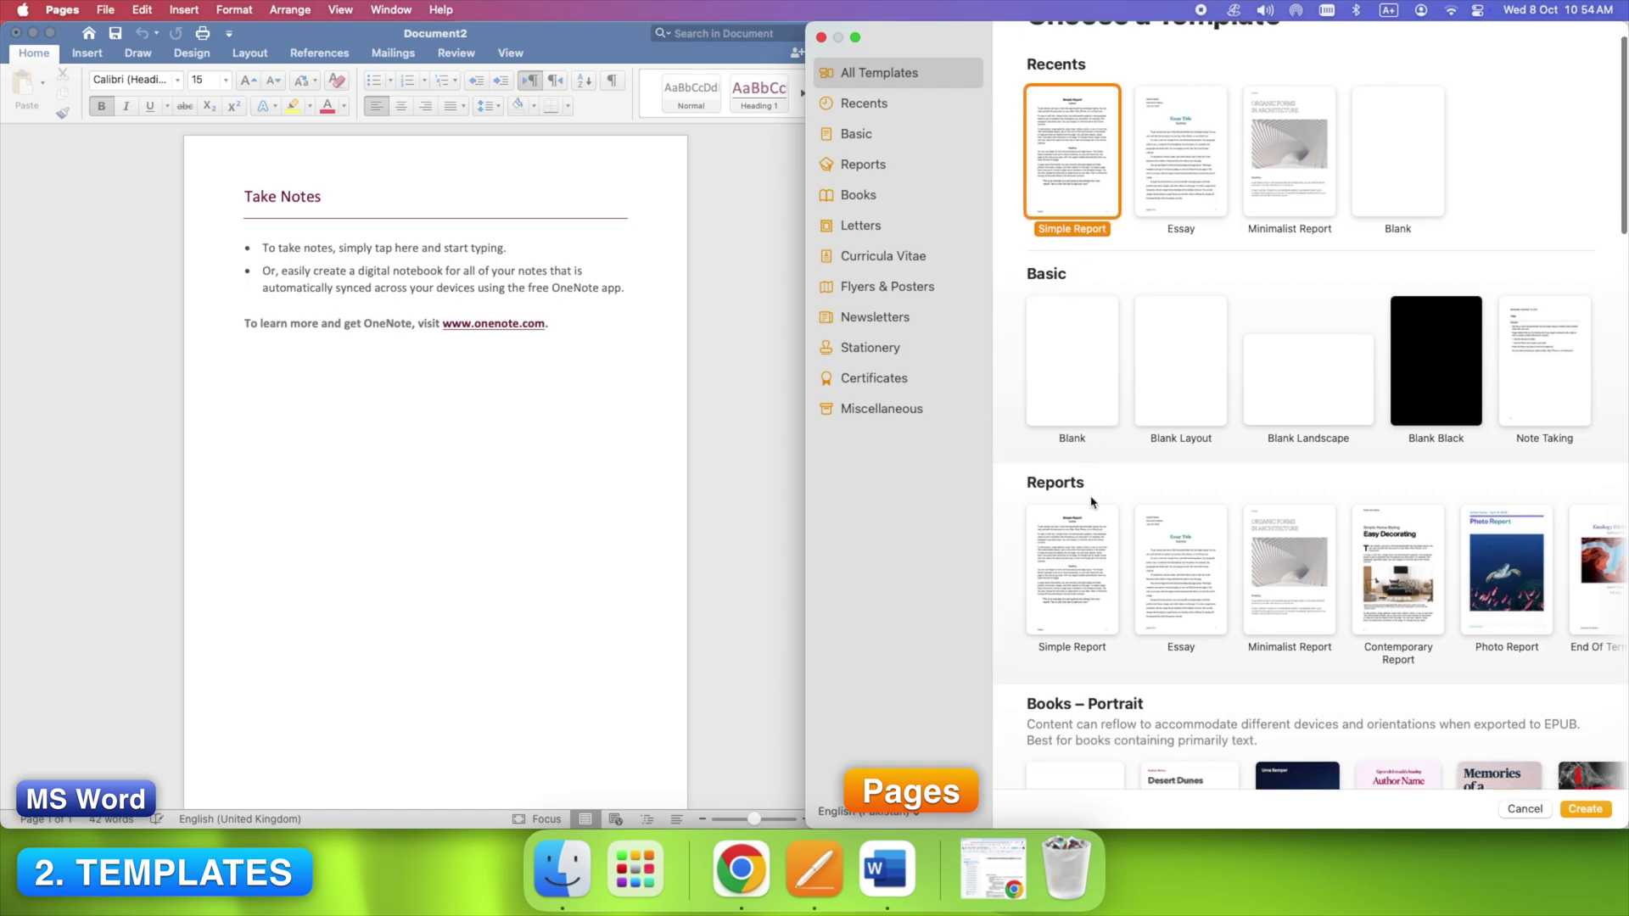
{"action": "scroll", "coordinate": [1112, 509], "scroll_direction": "down", "scroll_amount": 4}
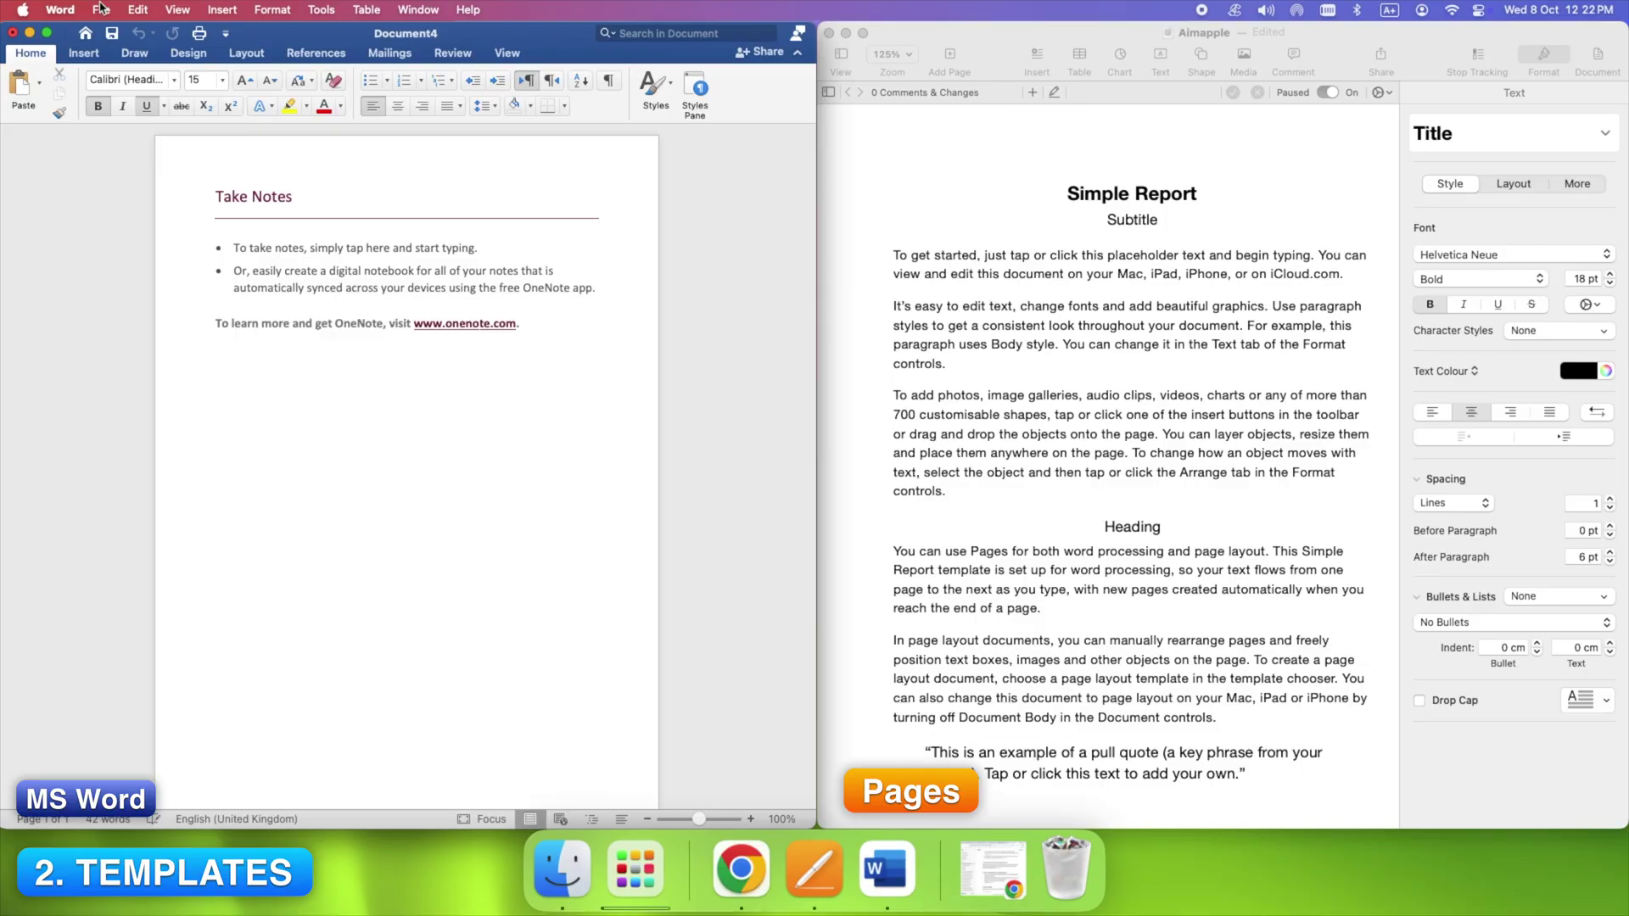
Bring up Word's New from Template gallery and scroll through the available templates.
{"action": "left_click", "coordinate": [102, 10]}
{"action": "left_click", "coordinate": [116, 58]}
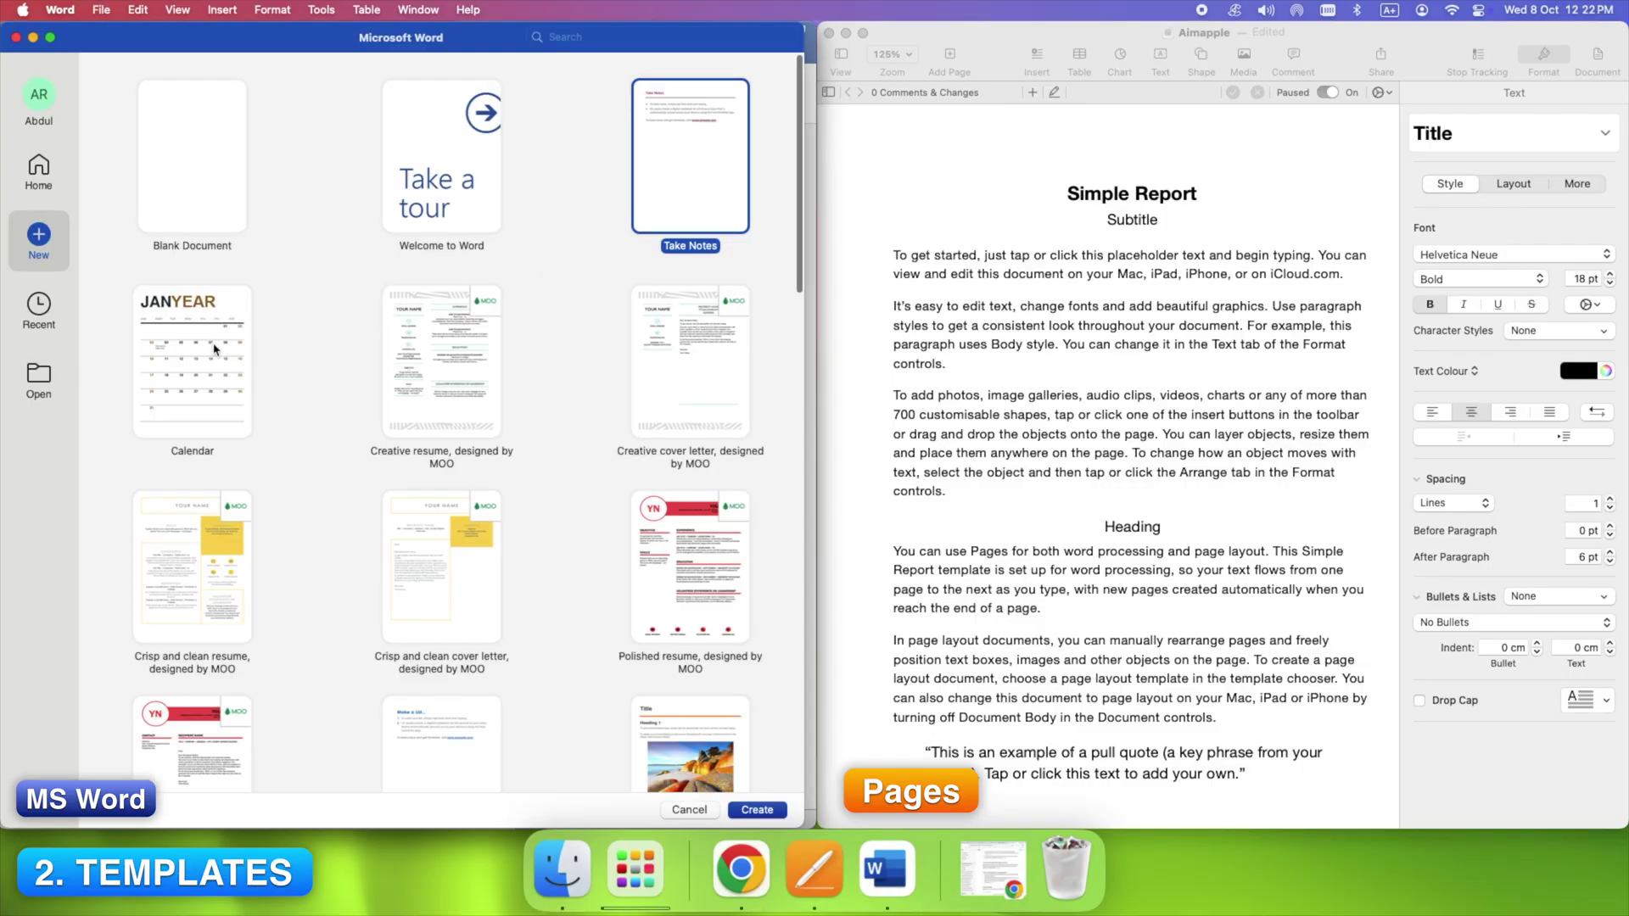
{"action": "scroll", "coordinate": [231, 420], "scroll_direction": "down", "scroll_amount": 2}
{"action": "scroll", "coordinate": [266, 416], "scroll_direction": "down", "scroll_amount": 5}
{"action": "scroll", "coordinate": [523, 509], "scroll_direction": "down", "scroll_amount": 10}
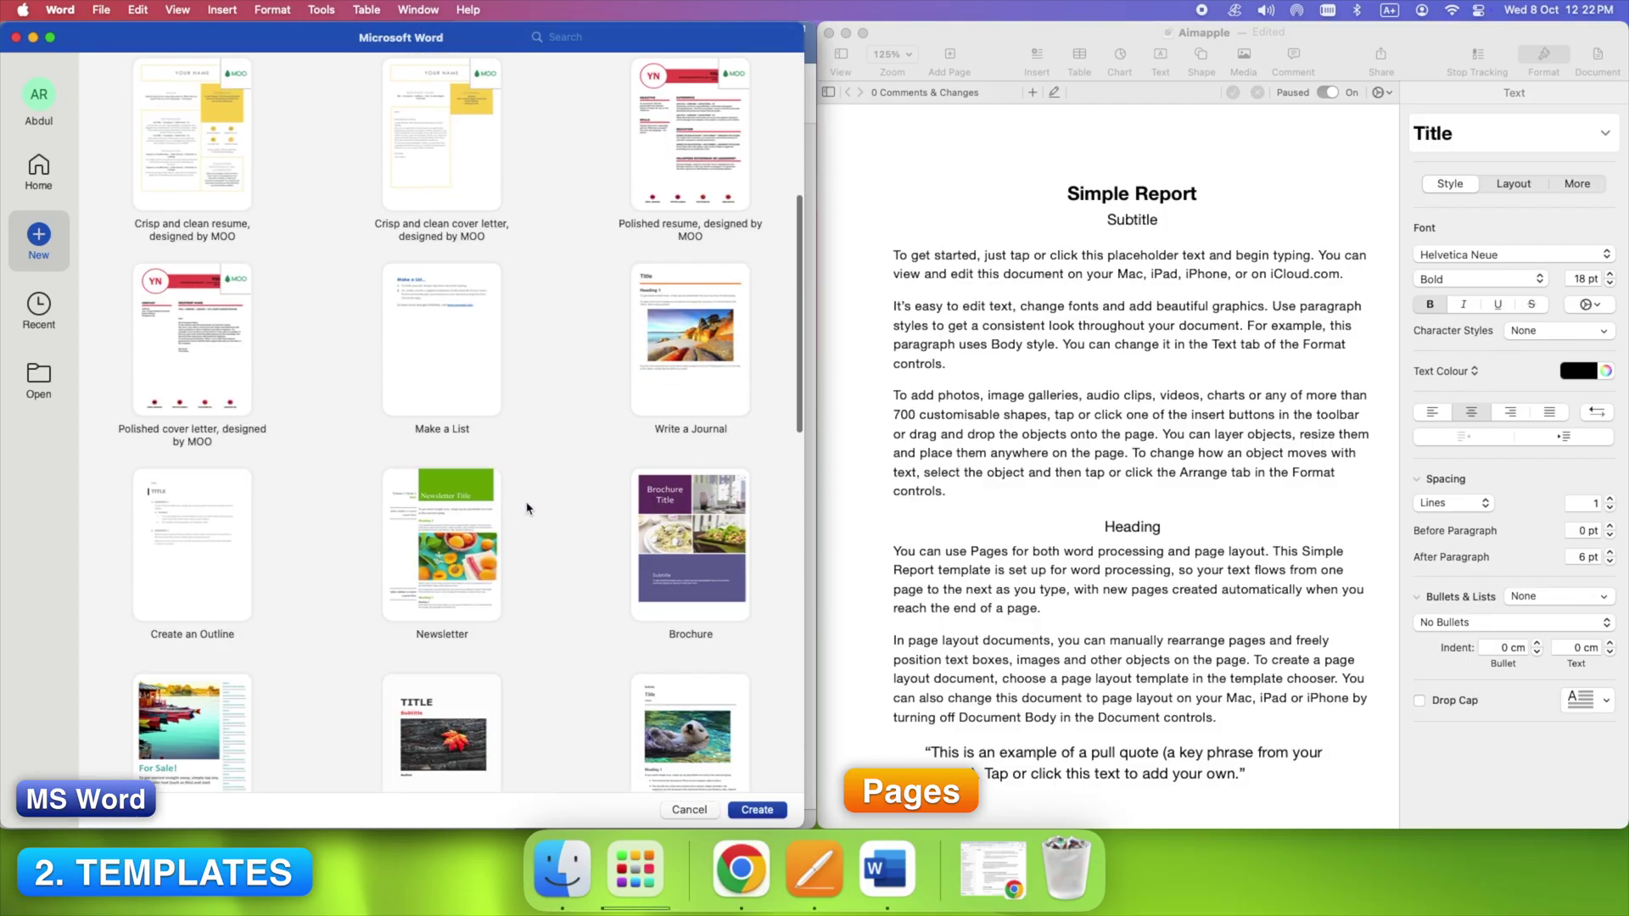
{"action": "scroll", "coordinate": [228, 539], "scroll_direction": "down", "scroll_amount": 10}
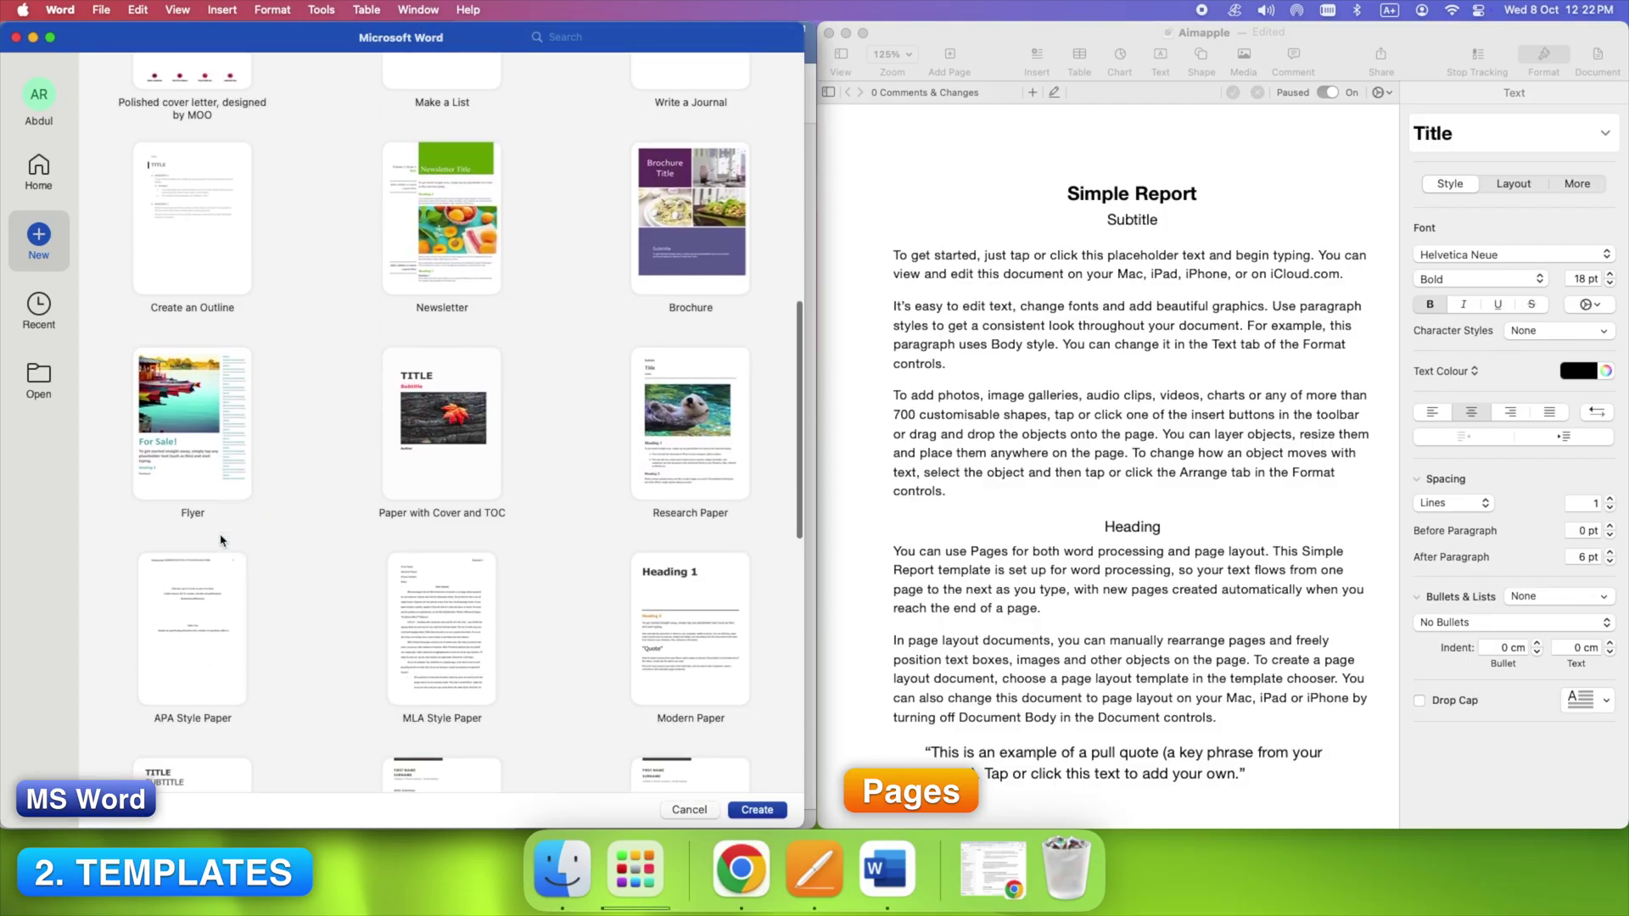
{"action": "scroll", "coordinate": [222, 540], "scroll_direction": "up", "scroll_amount": 5}
{"action": "scroll", "coordinate": [220, 540], "scroll_direction": "up", "scroll_amount": 12}
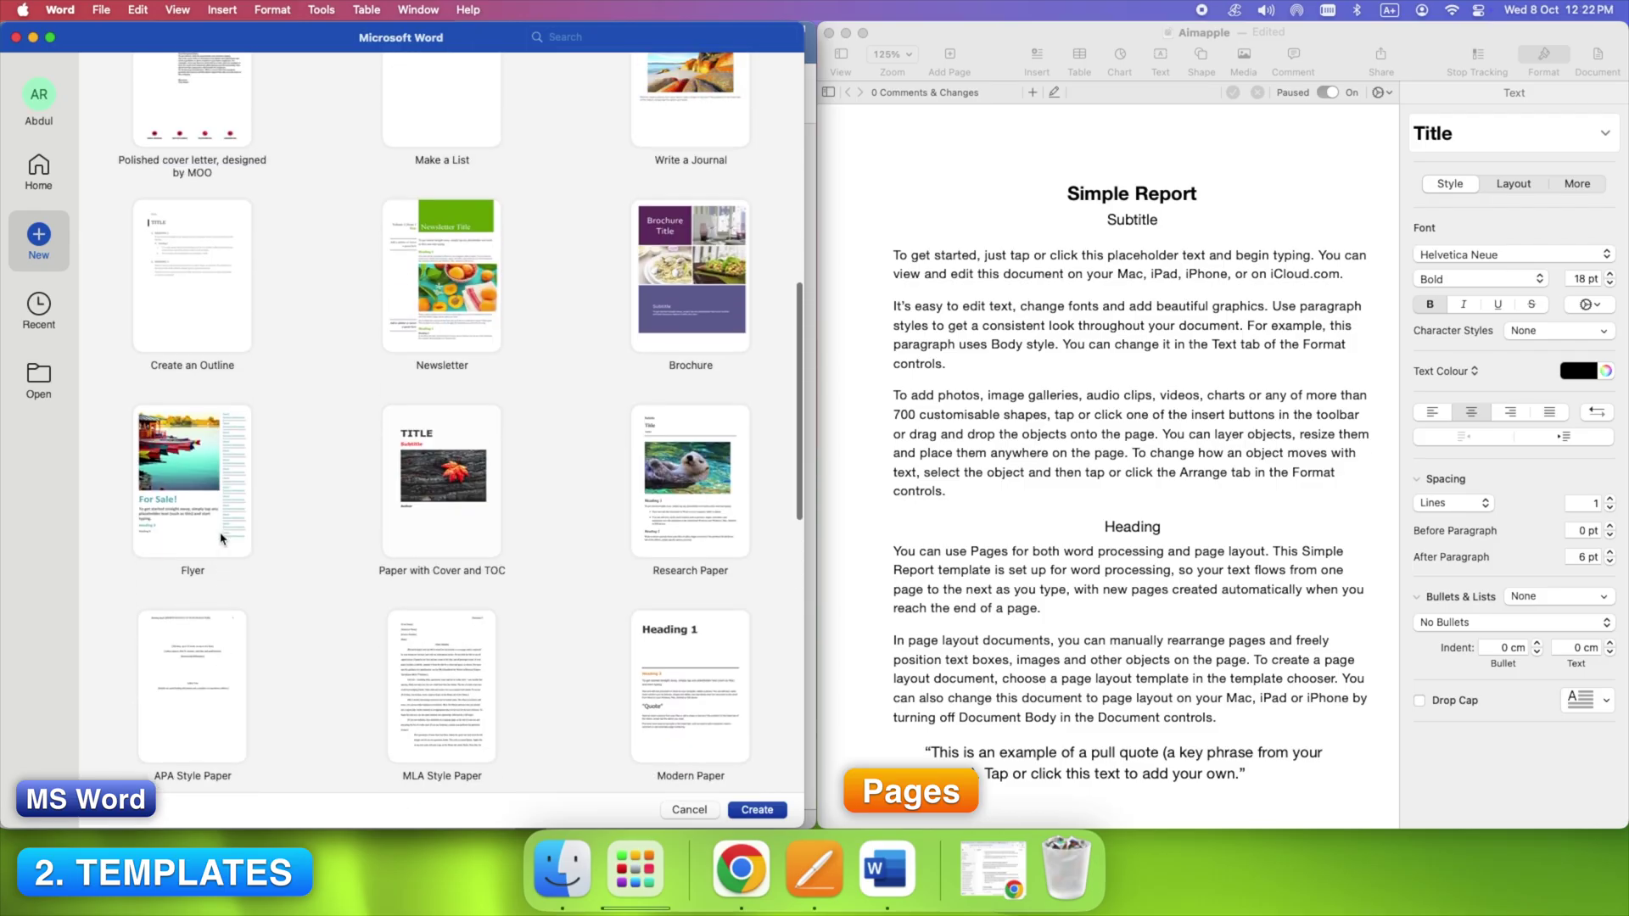
{"action": "scroll", "coordinate": [220, 538], "scroll_direction": "up", "scroll_amount": 5}
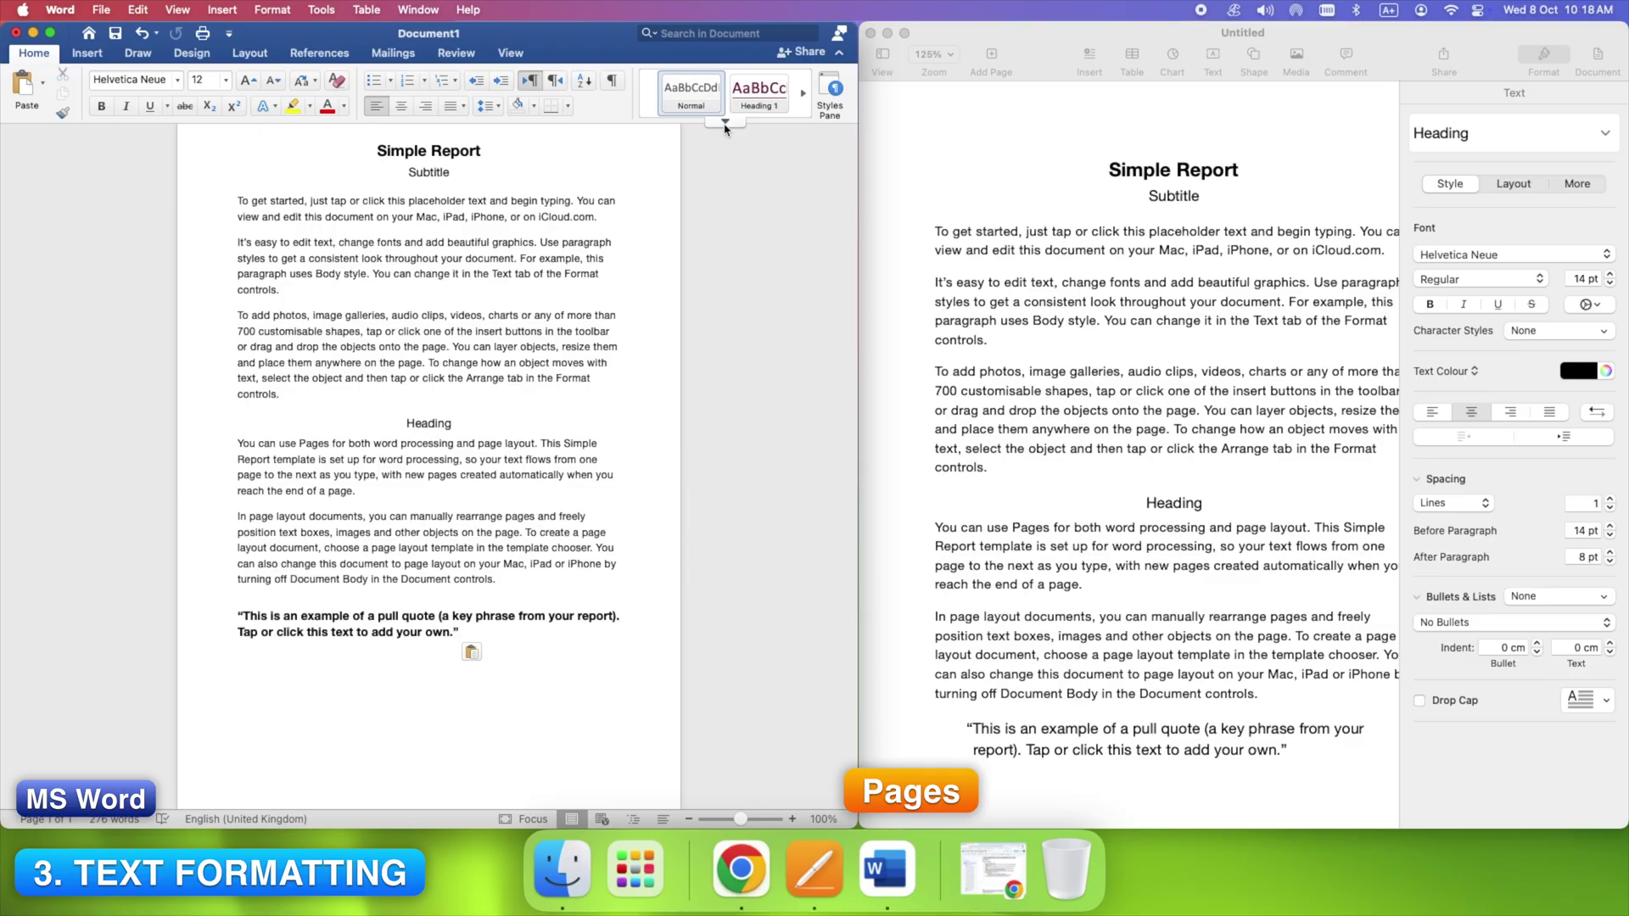
{"action": "left_click", "coordinate": [725, 123]}
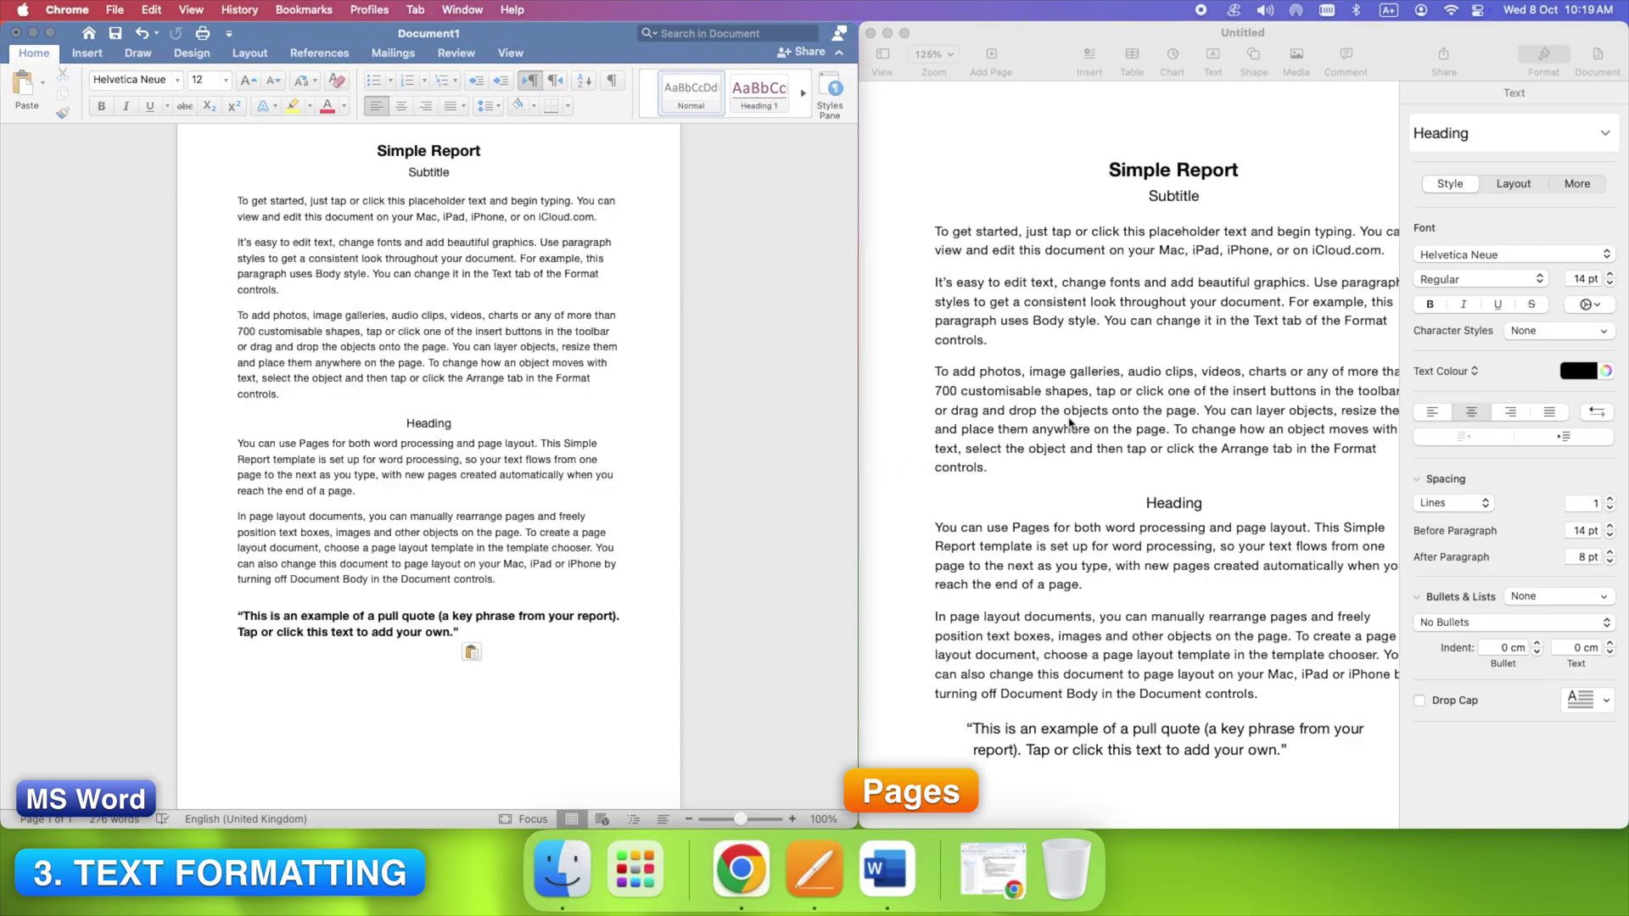
{"action": "left_click", "coordinate": [1153, 482]}
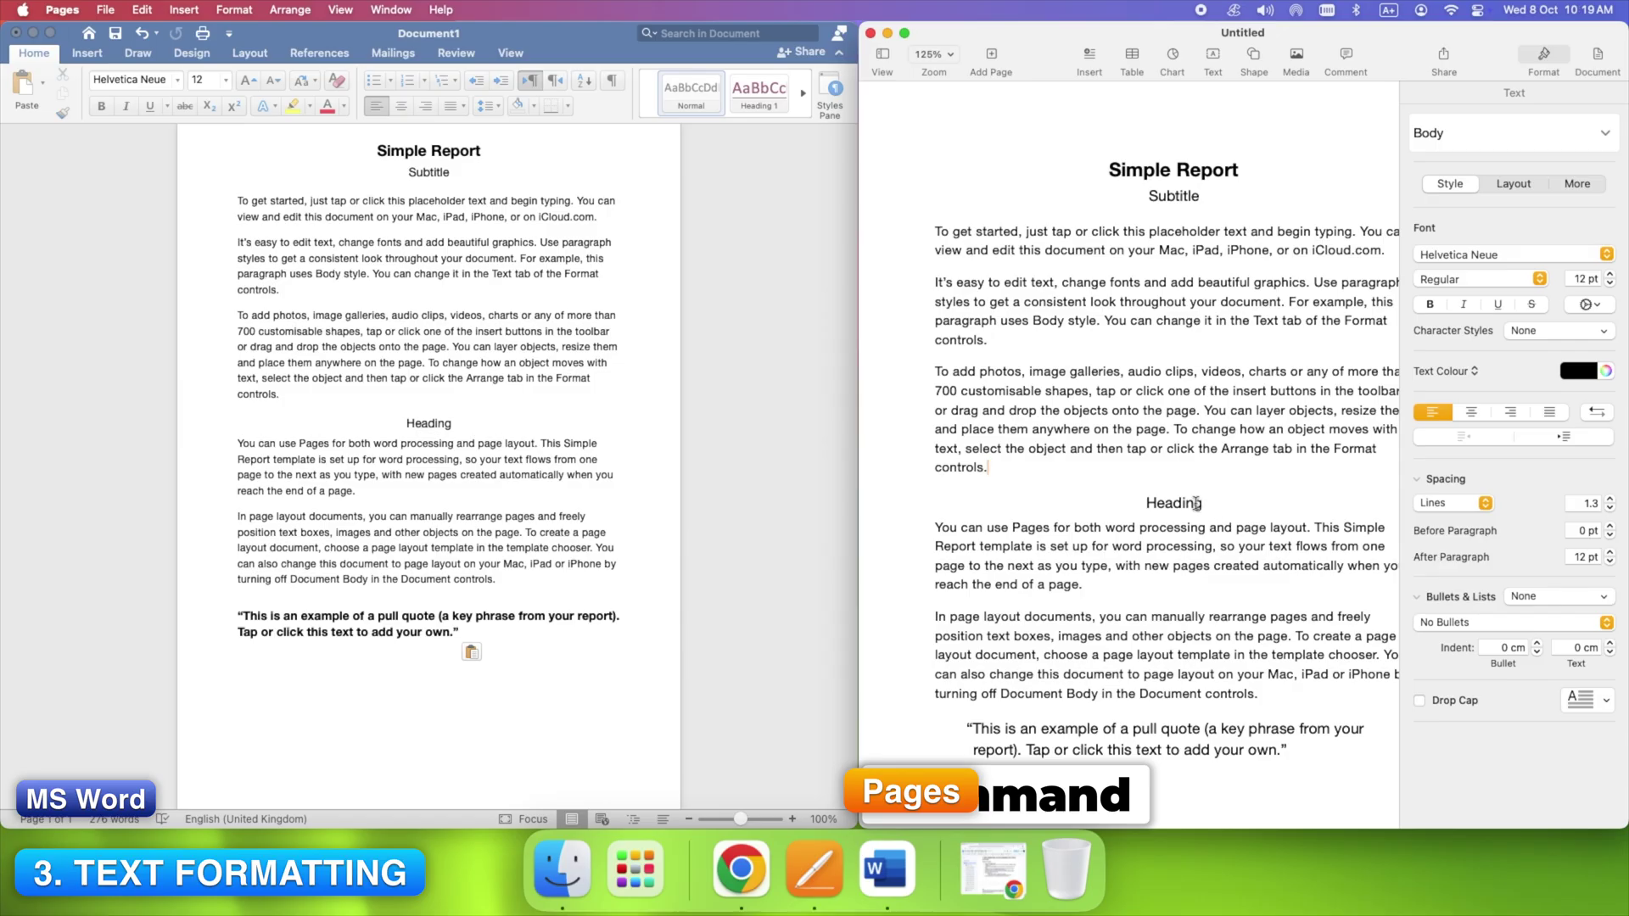
{"action": "left_click_drag", "start_coordinate": [1196, 503], "coordinate": [1148, 498]}
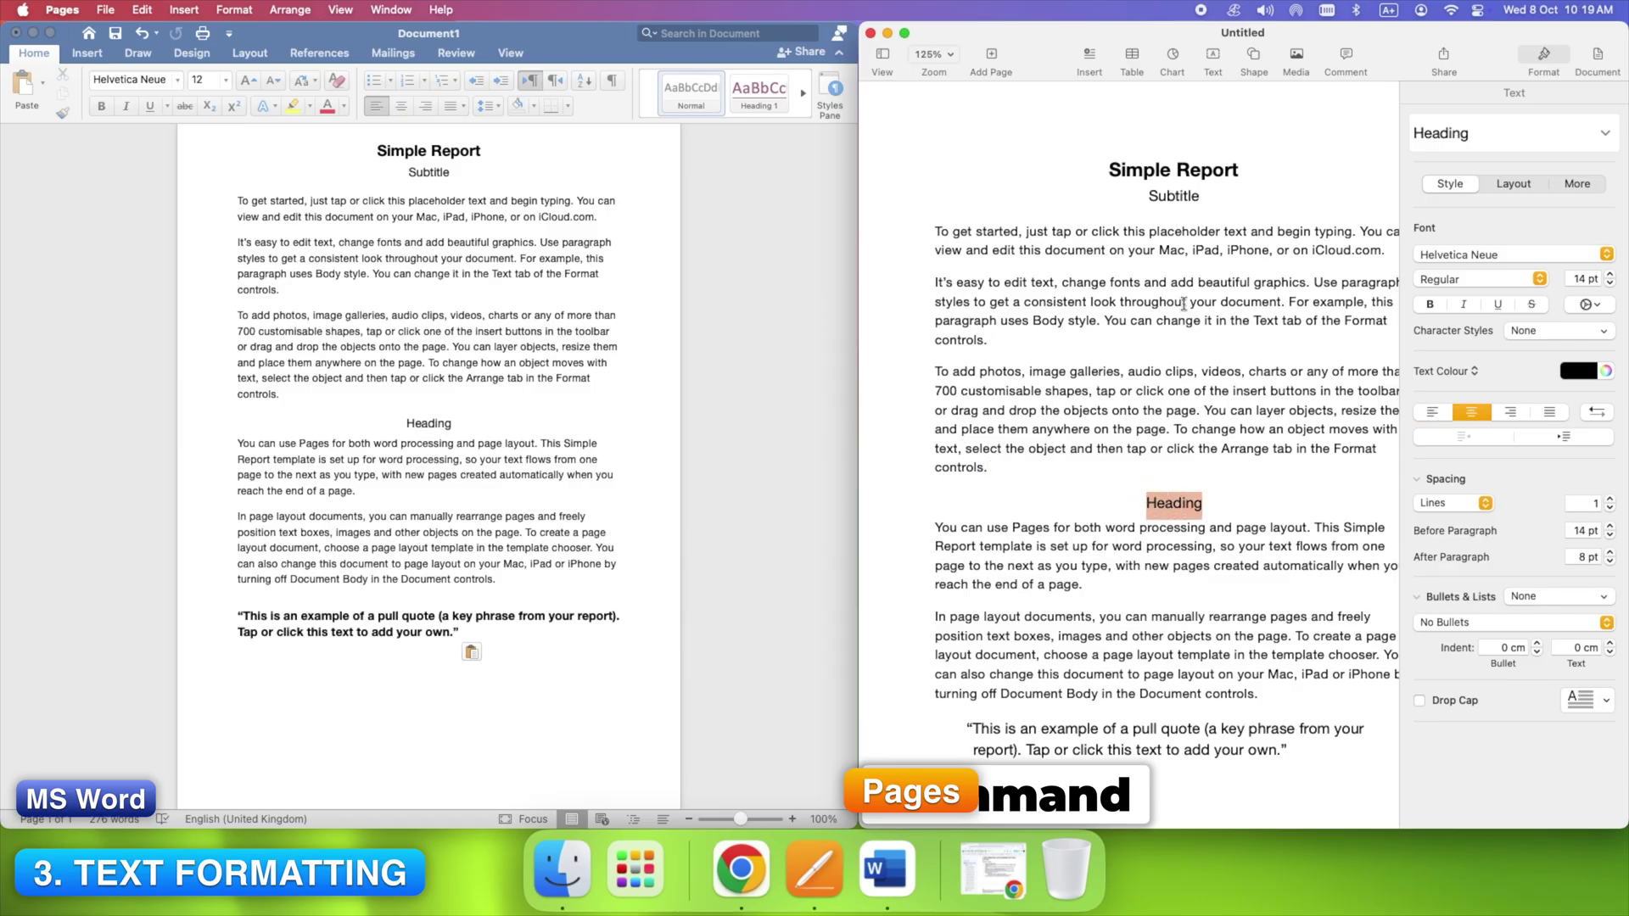
{"action": "left_click_drag", "start_coordinate": [1244, 172], "coordinate": [1118, 168], "text": "super"}
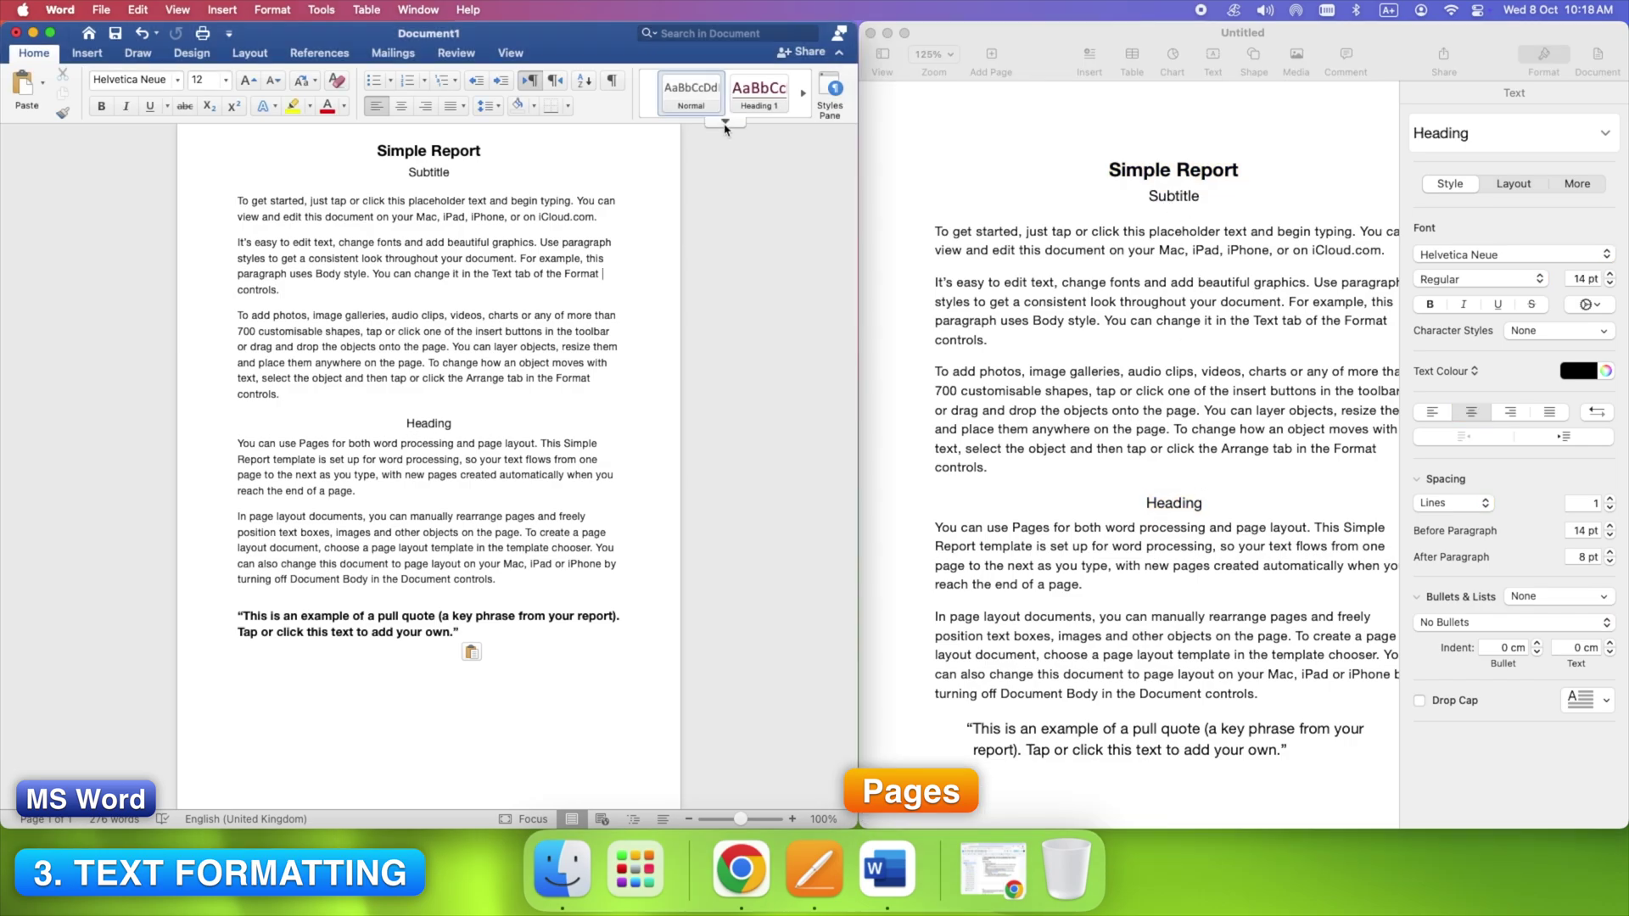
{"action": "left_click", "coordinate": [726, 124]}
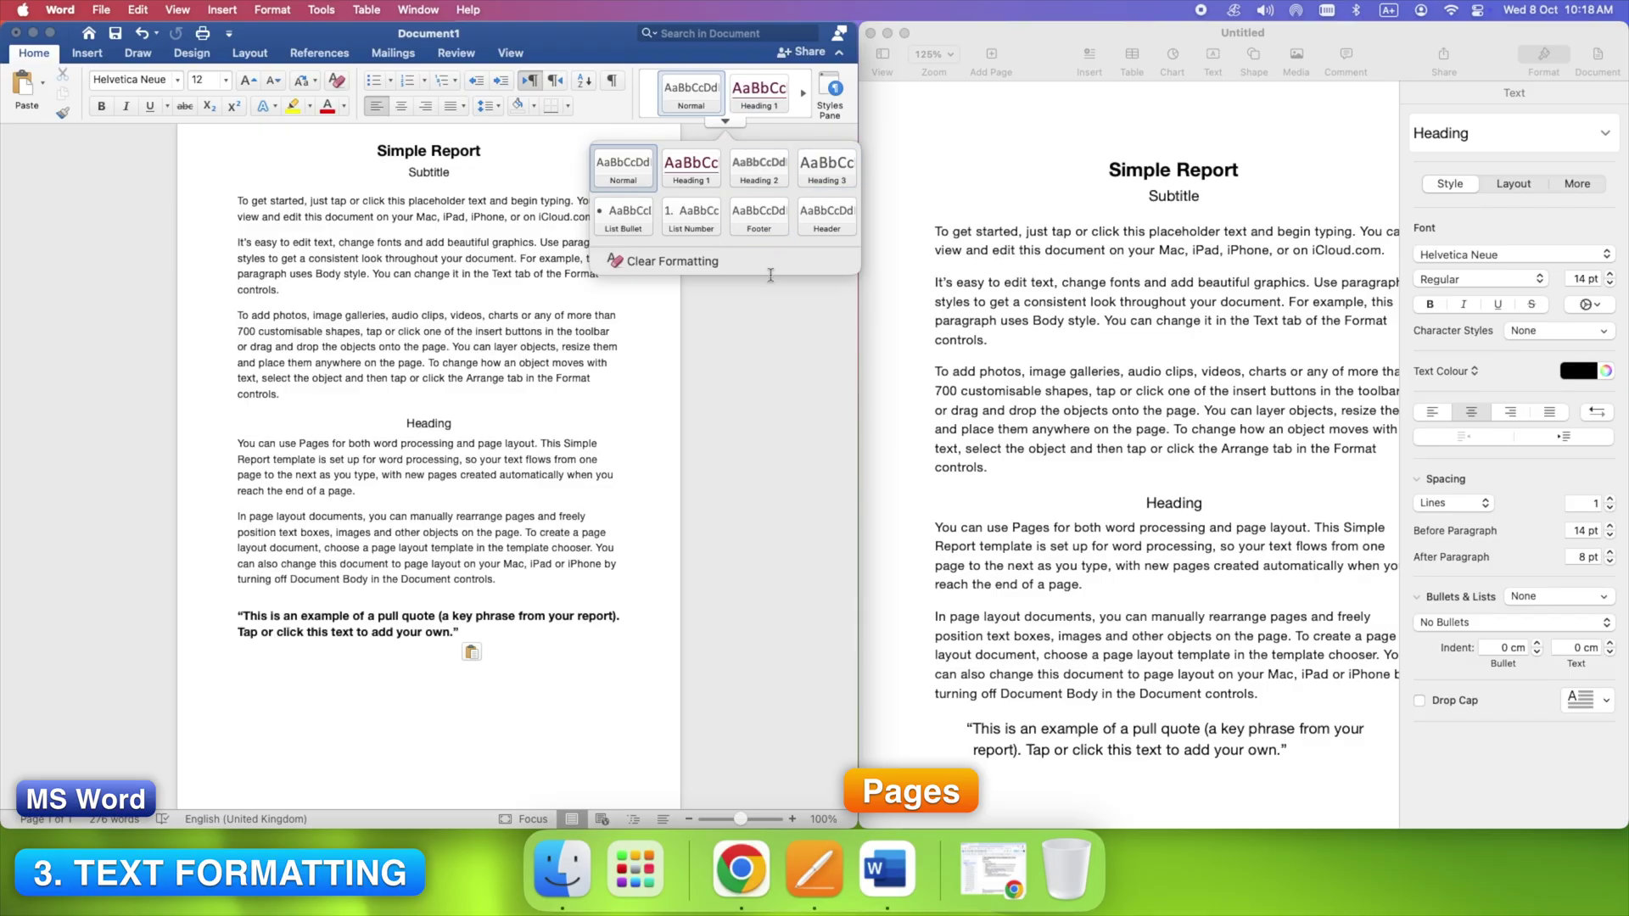
{"action": "left_click", "coordinate": [767, 318]}
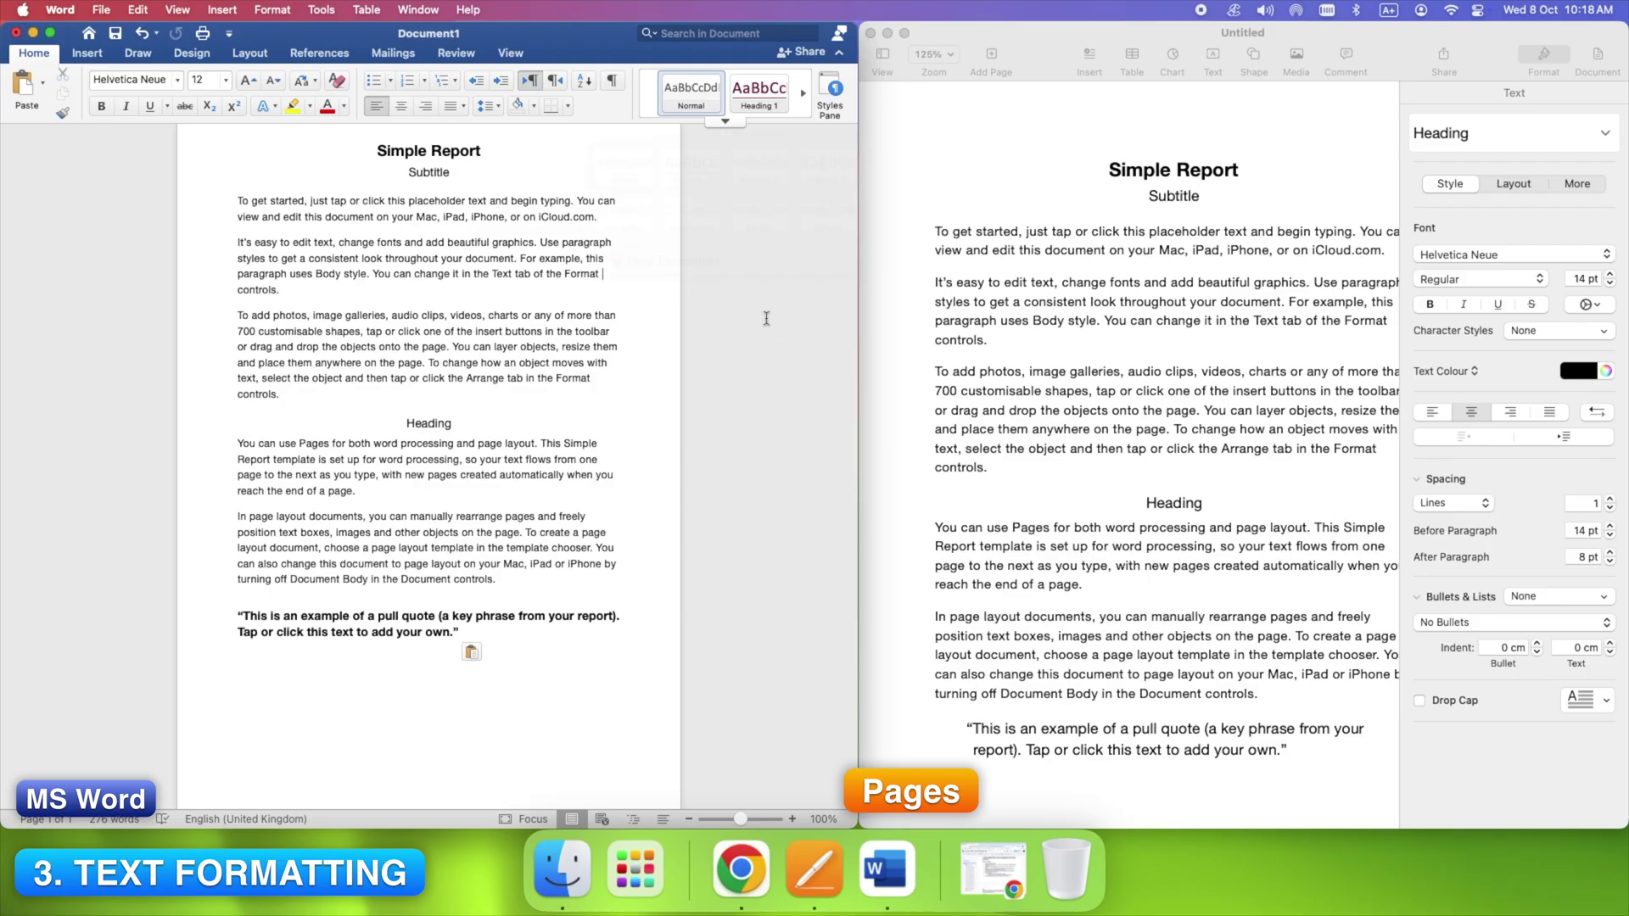
{"action": "left_click", "coordinate": [980, 452]}
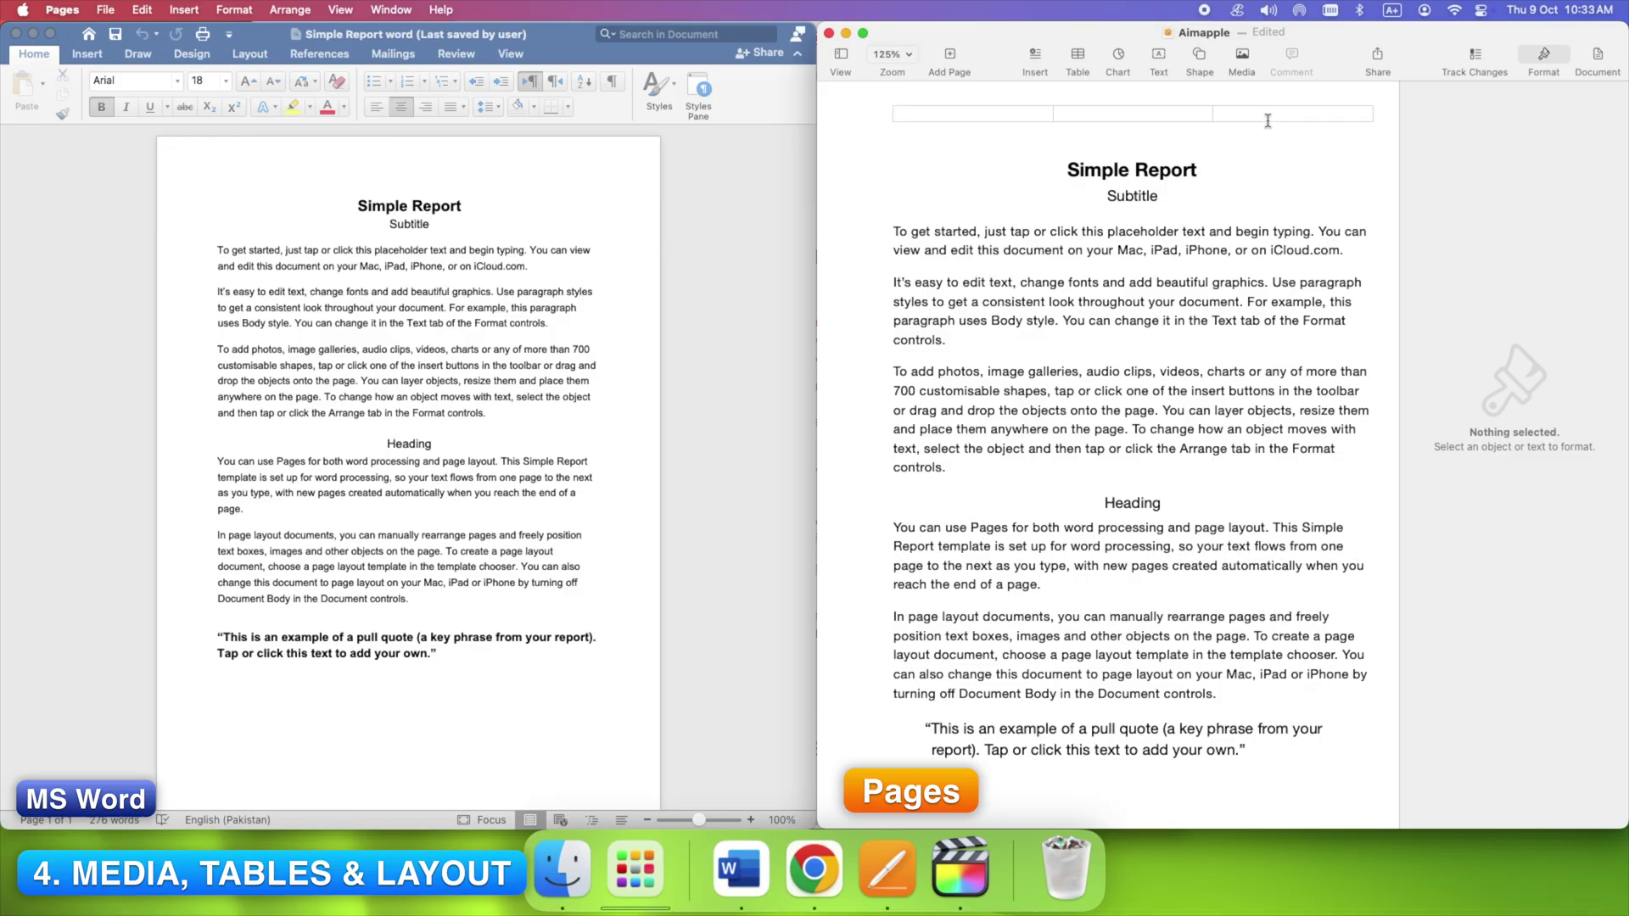
Insert the aimapple image file into the Pages report from Media > Choose.
{"action": "left_click", "coordinate": [1242, 56]}
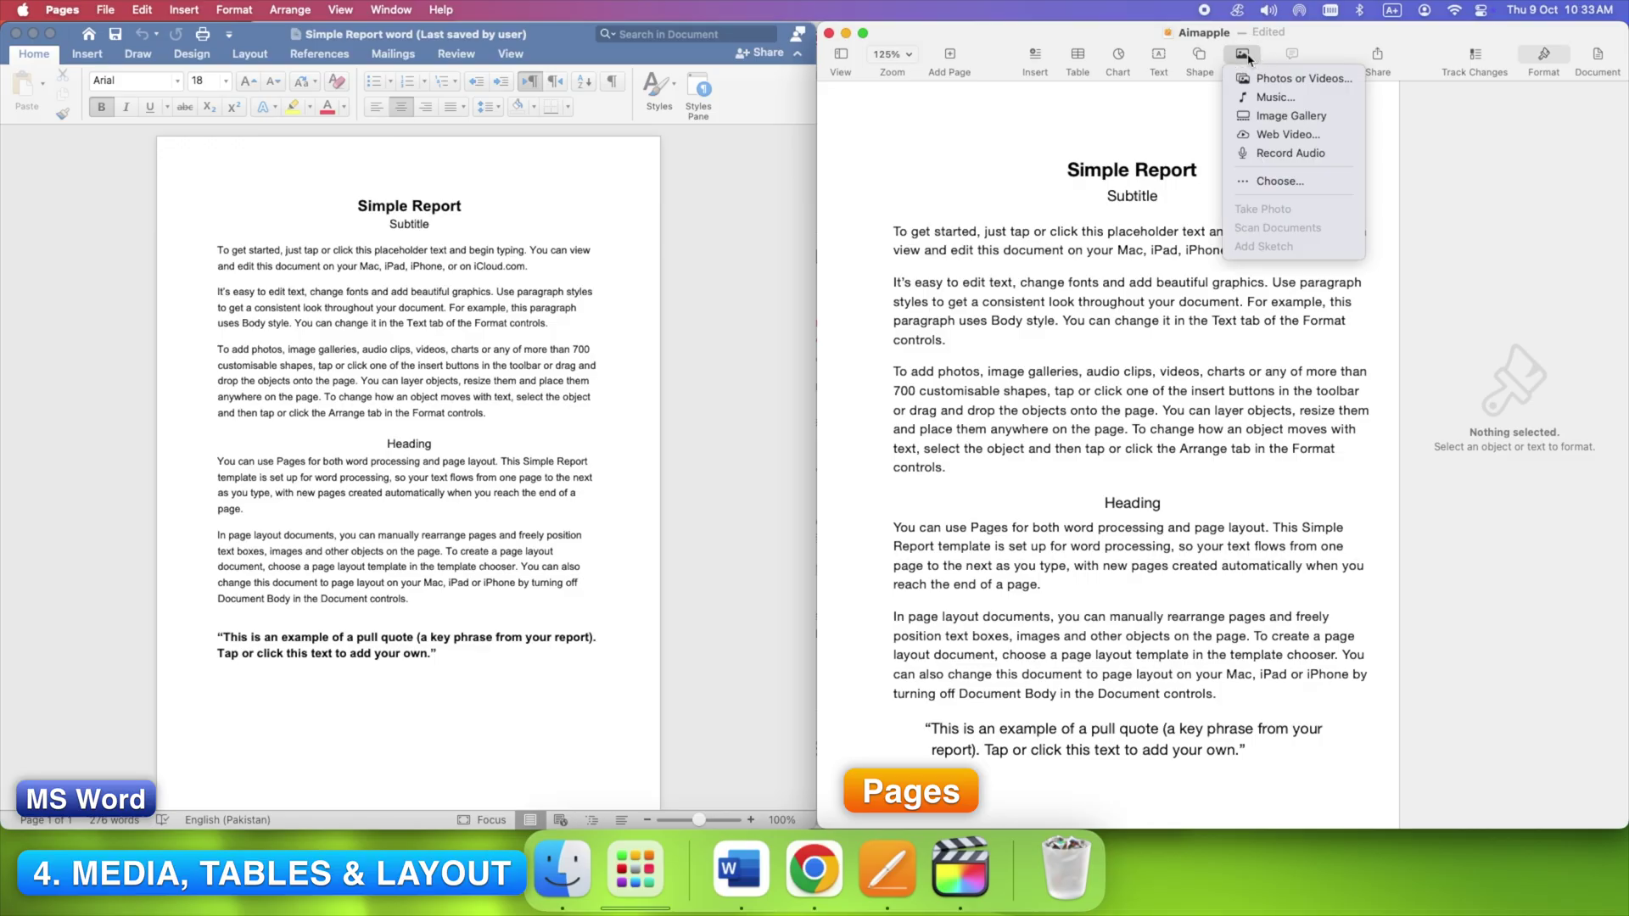
{"action": "left_click", "coordinate": [1268, 183]}
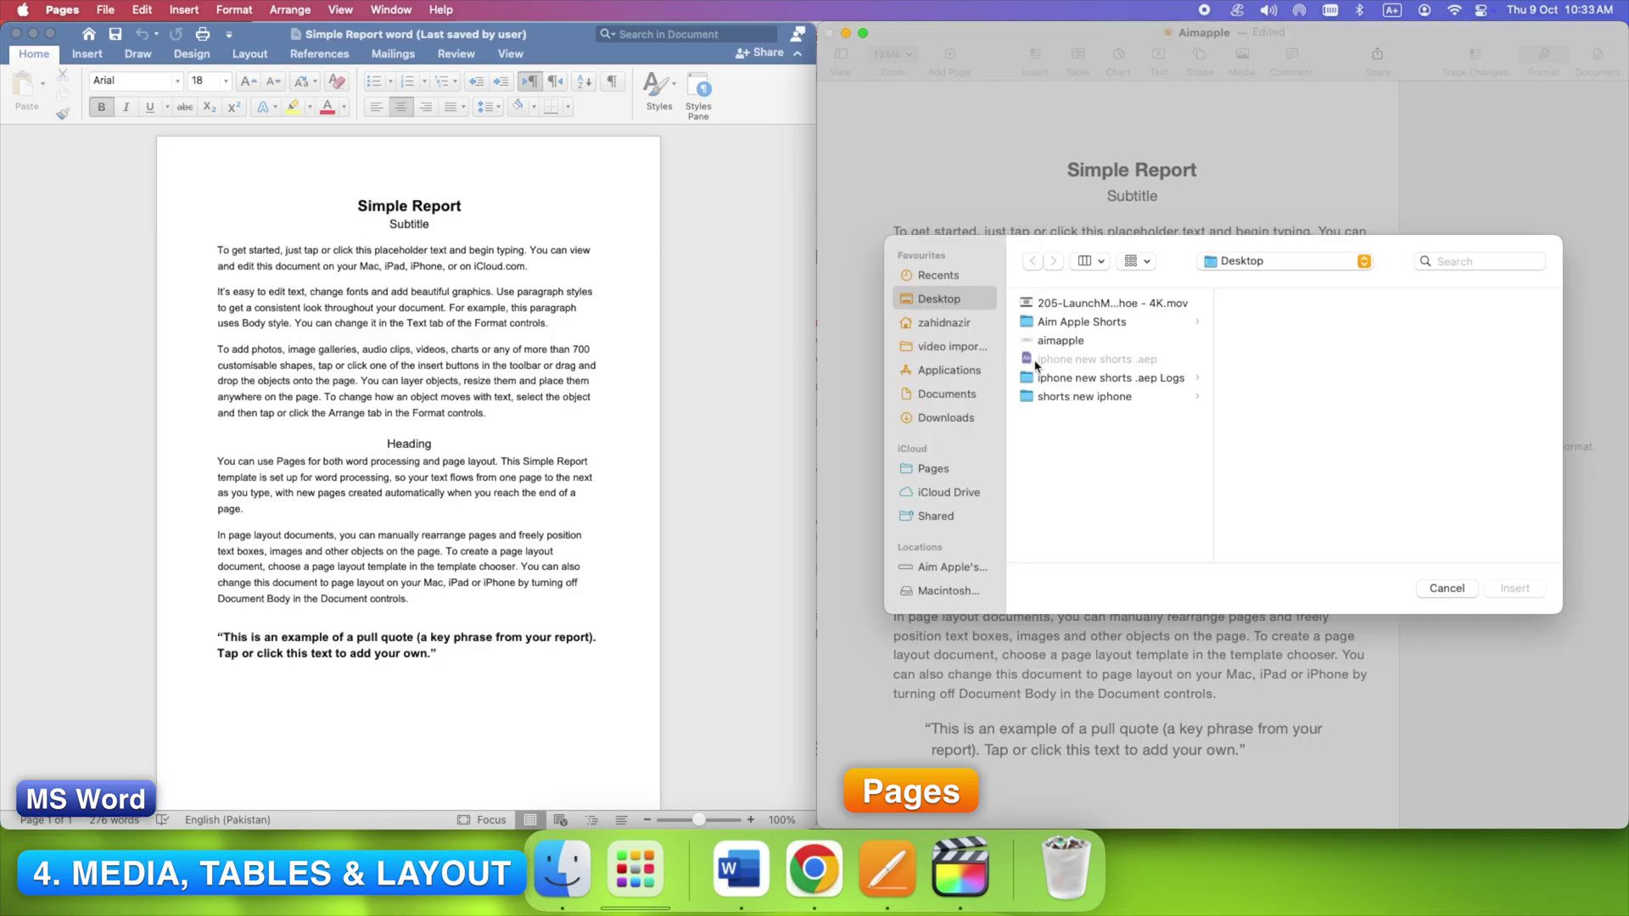
{"action": "left_click", "coordinate": [1056, 340]}
{"action": "left_click", "coordinate": [1516, 588]}
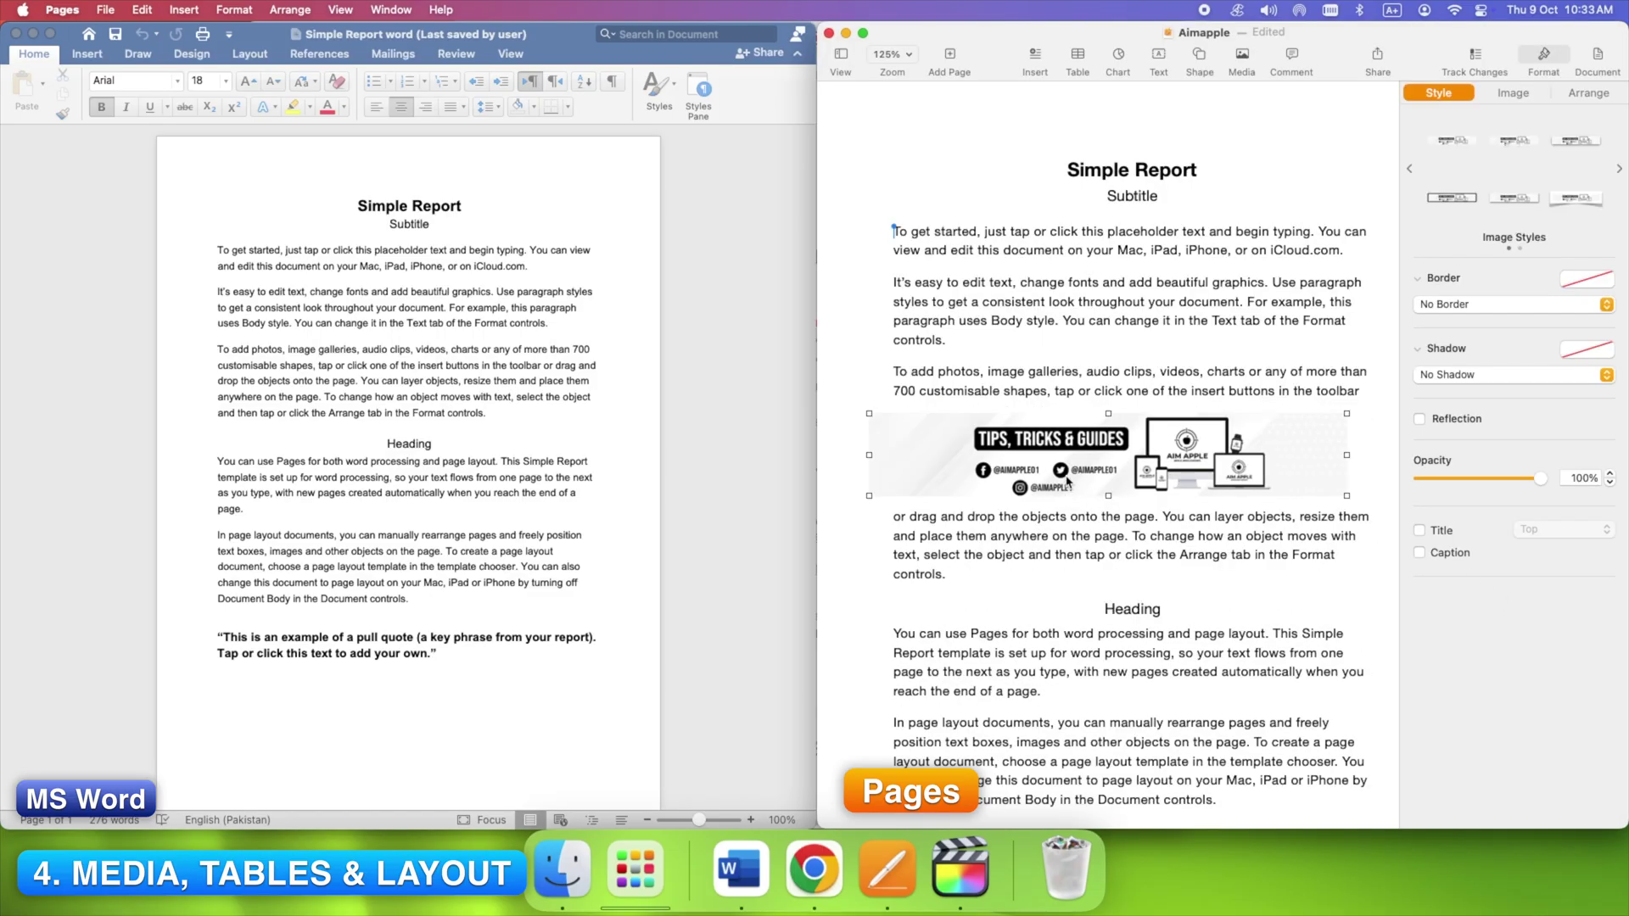
Preview several Image Styles borders on the banner, then return it to no border.
{"action": "triple_click", "coordinate": [870, 410]}
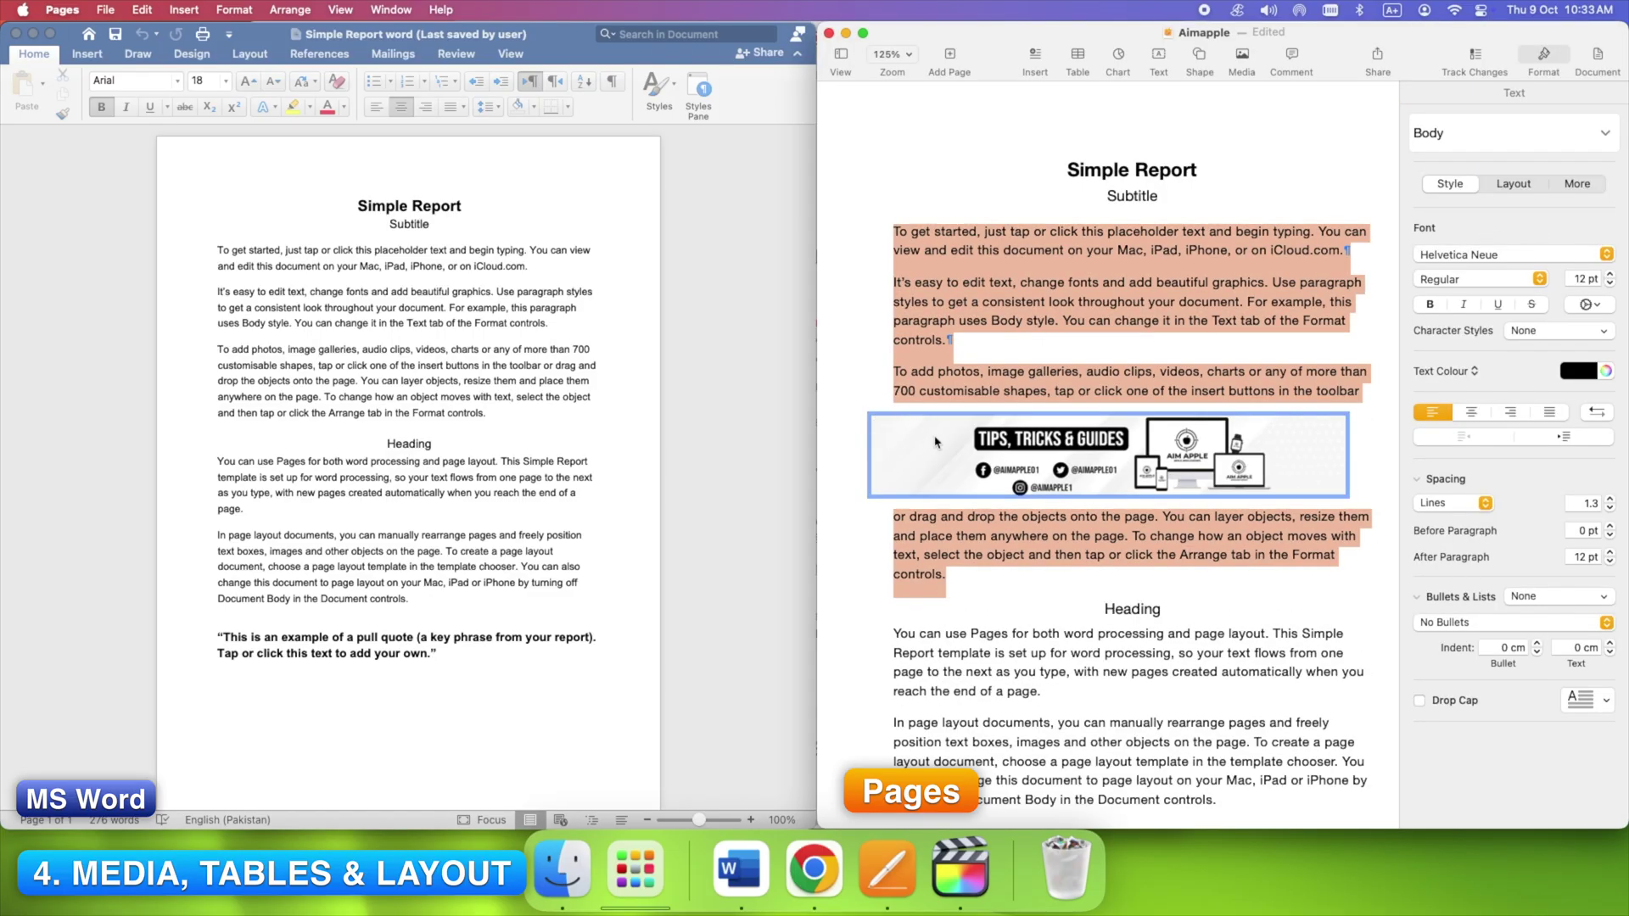
{"action": "left_click", "coordinate": [1018, 450]}
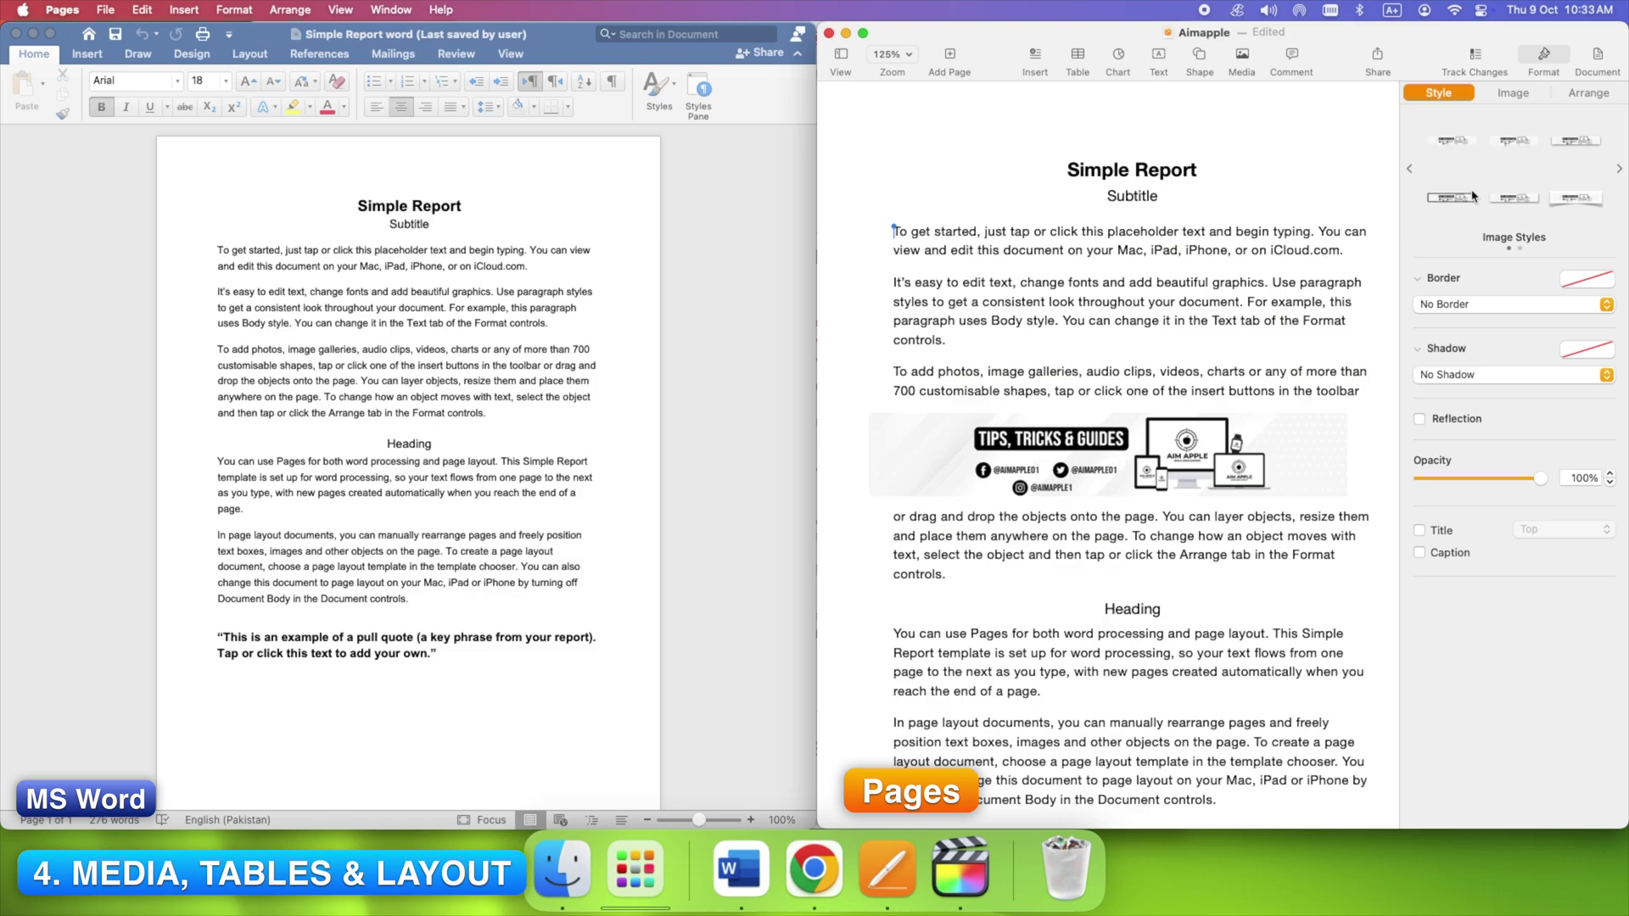
{"action": "left_click", "coordinate": [1452, 199]}
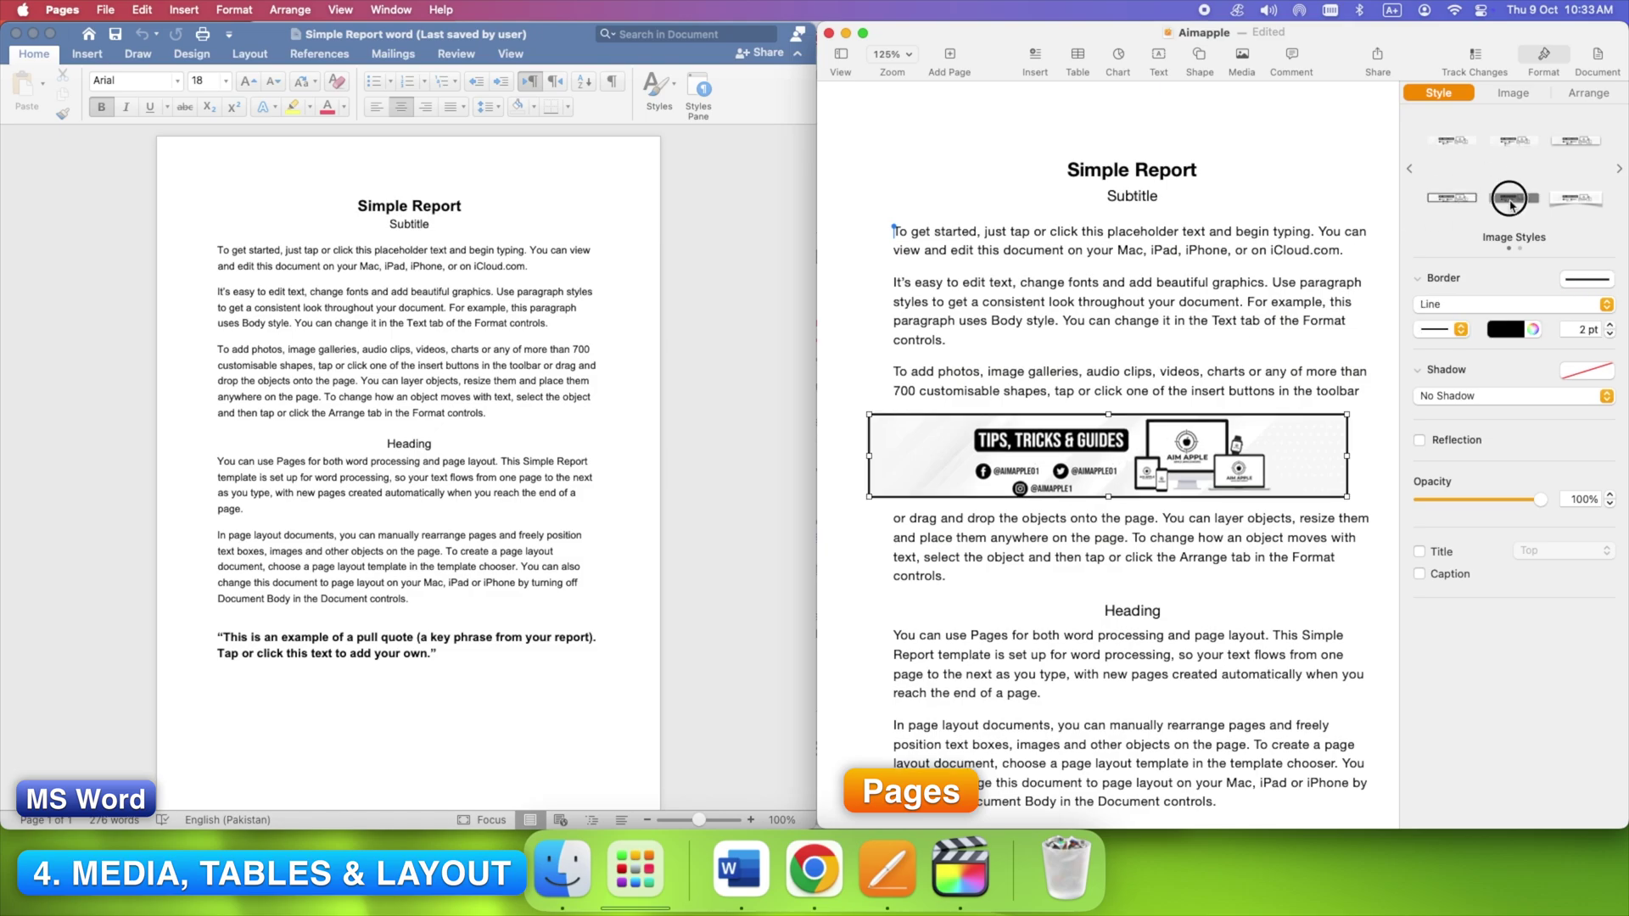
{"action": "left_click", "coordinate": [1518, 202]}
{"action": "left_click", "coordinate": [1579, 200]}
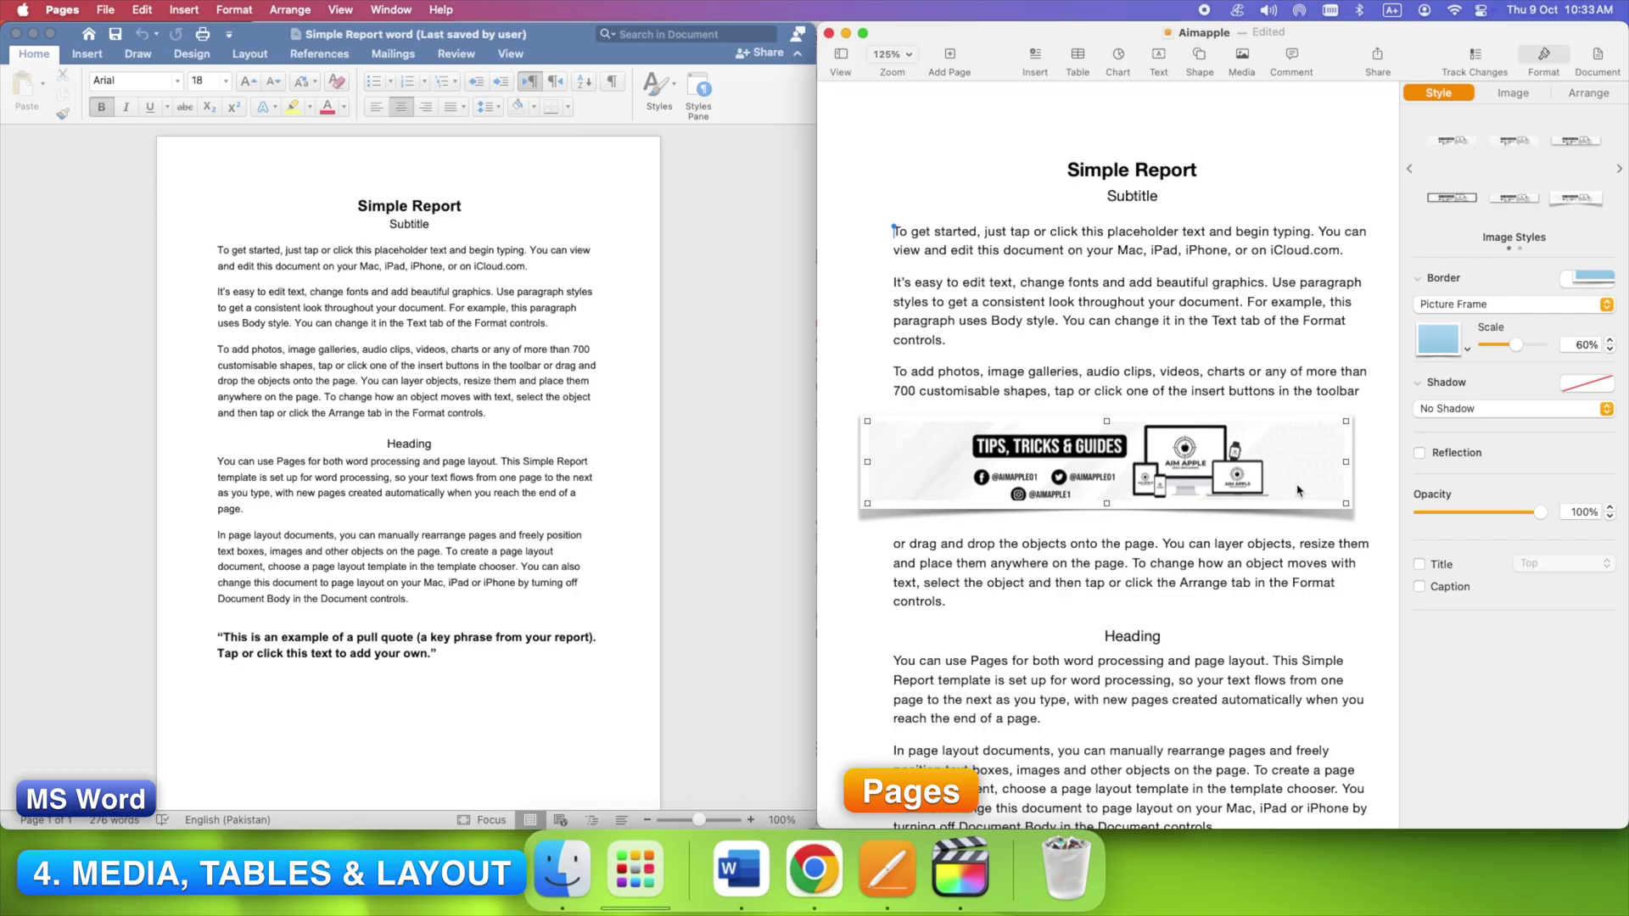
{"action": "left_click", "coordinate": [1576, 140]}
Switch to Word and insert the aimapple picture from file into the document.
{"action": "key", "text": "super+Tab"}
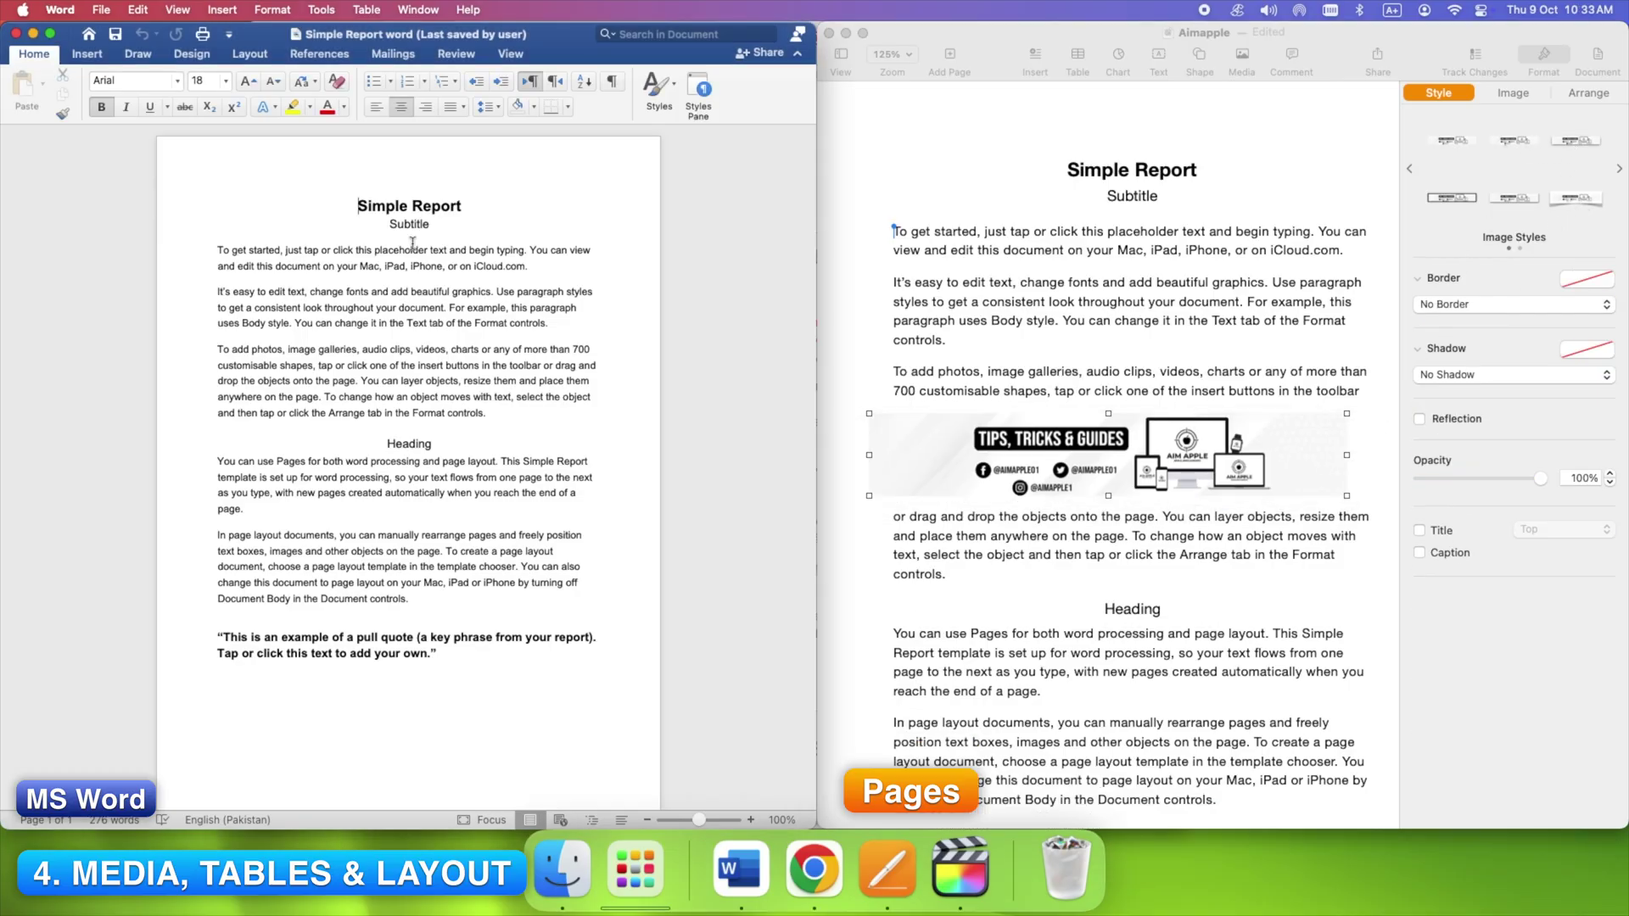
{"action": "left_click", "coordinate": [88, 56]}
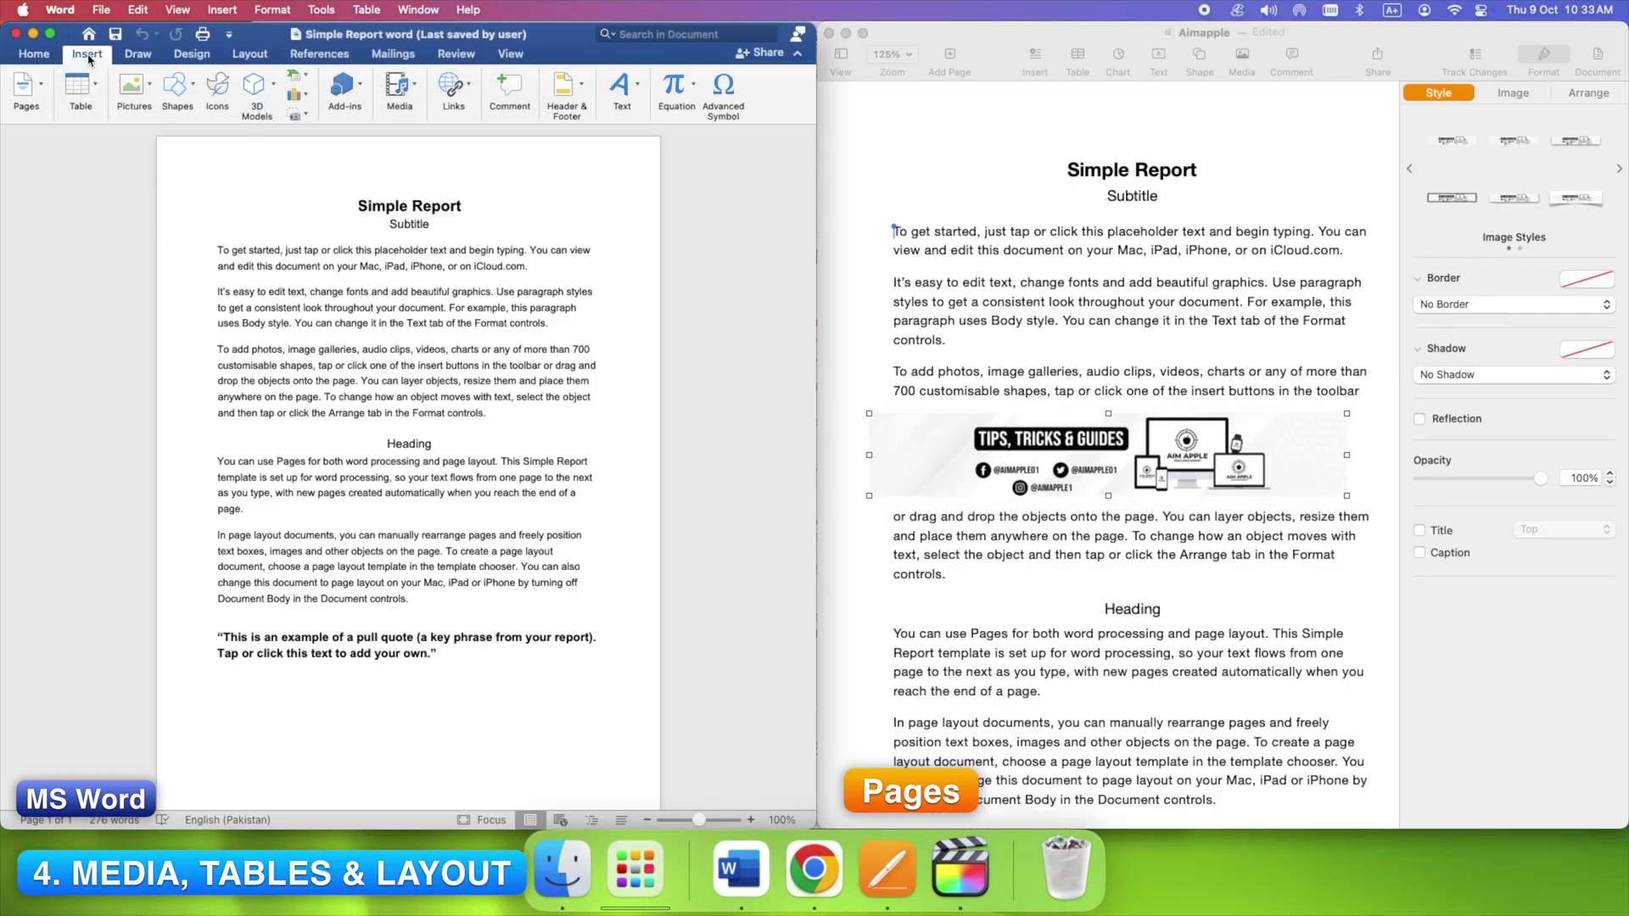
{"action": "left_click", "coordinate": [132, 85]}
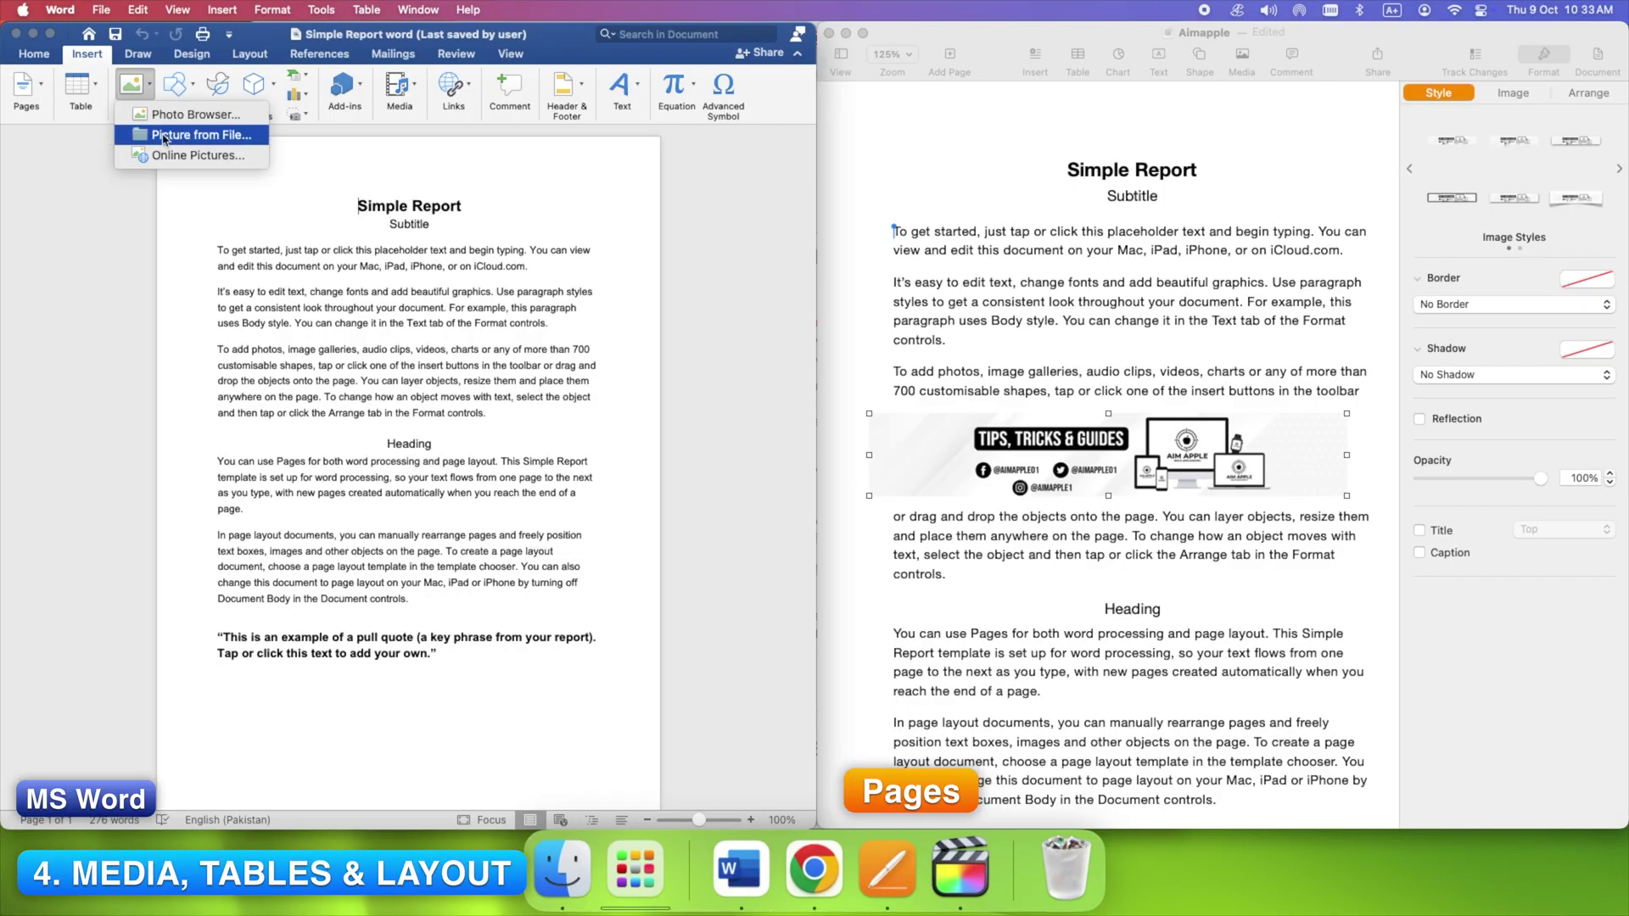
{"action": "left_click", "coordinate": [170, 136]}
{"action": "left_click", "coordinate": [1099, 483]}
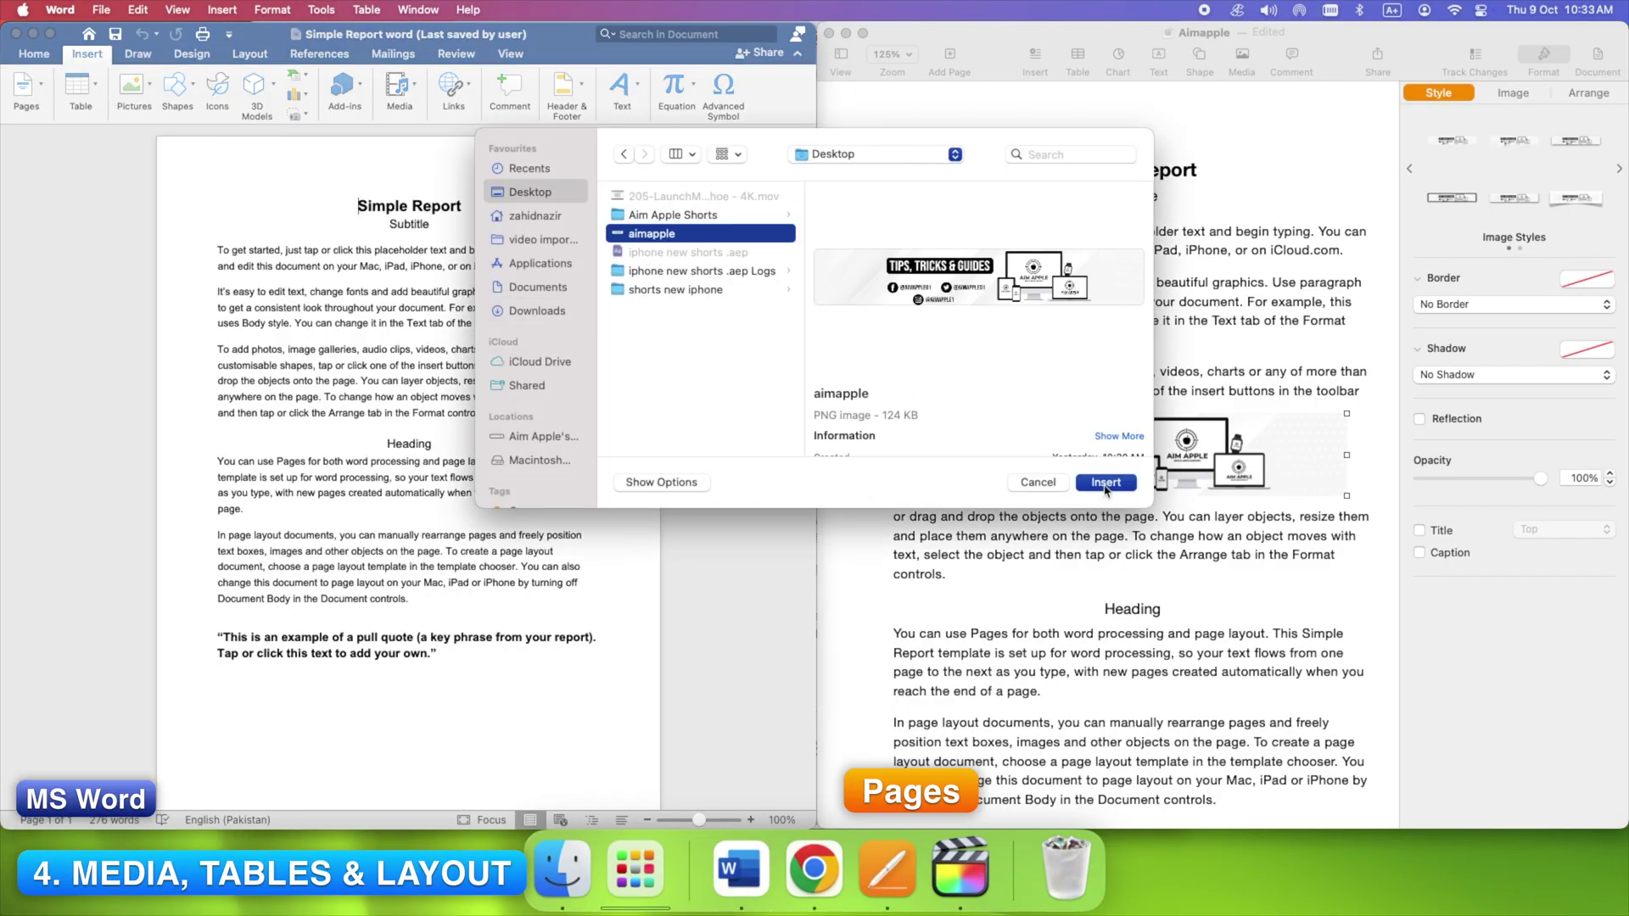